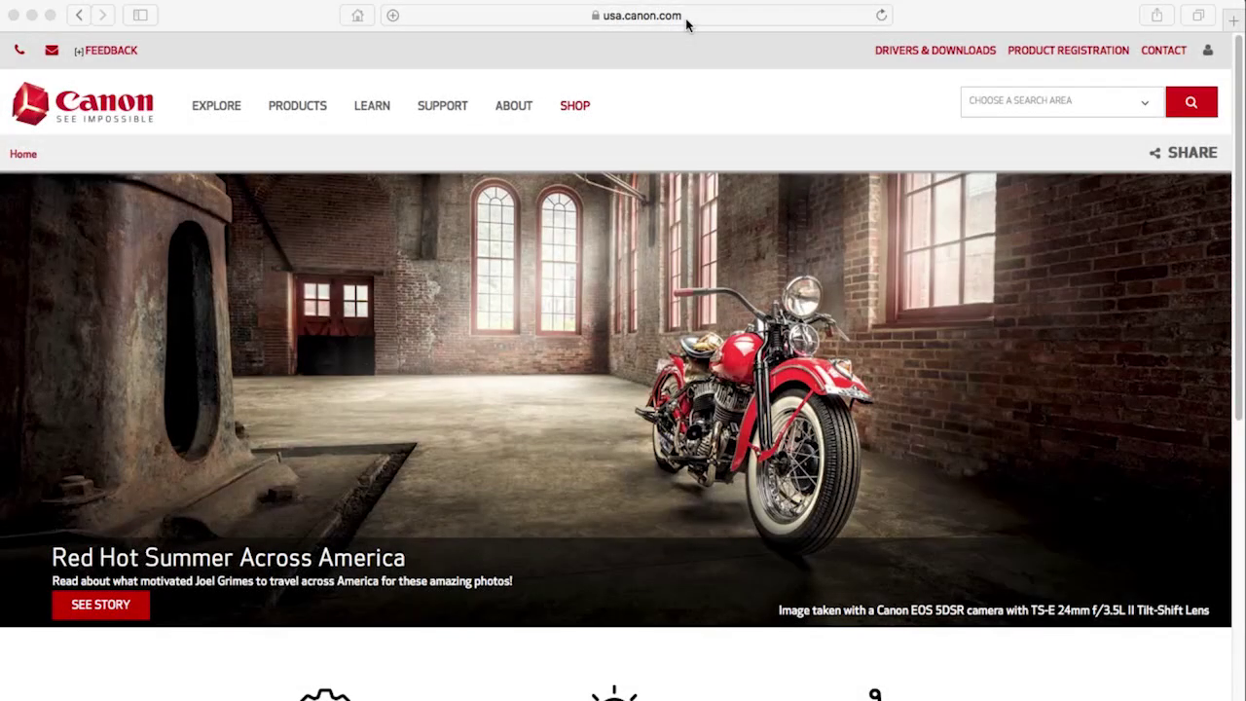
Step: Go to the Canon USA support site at usa.canon.com/support
left_click(685, 22)
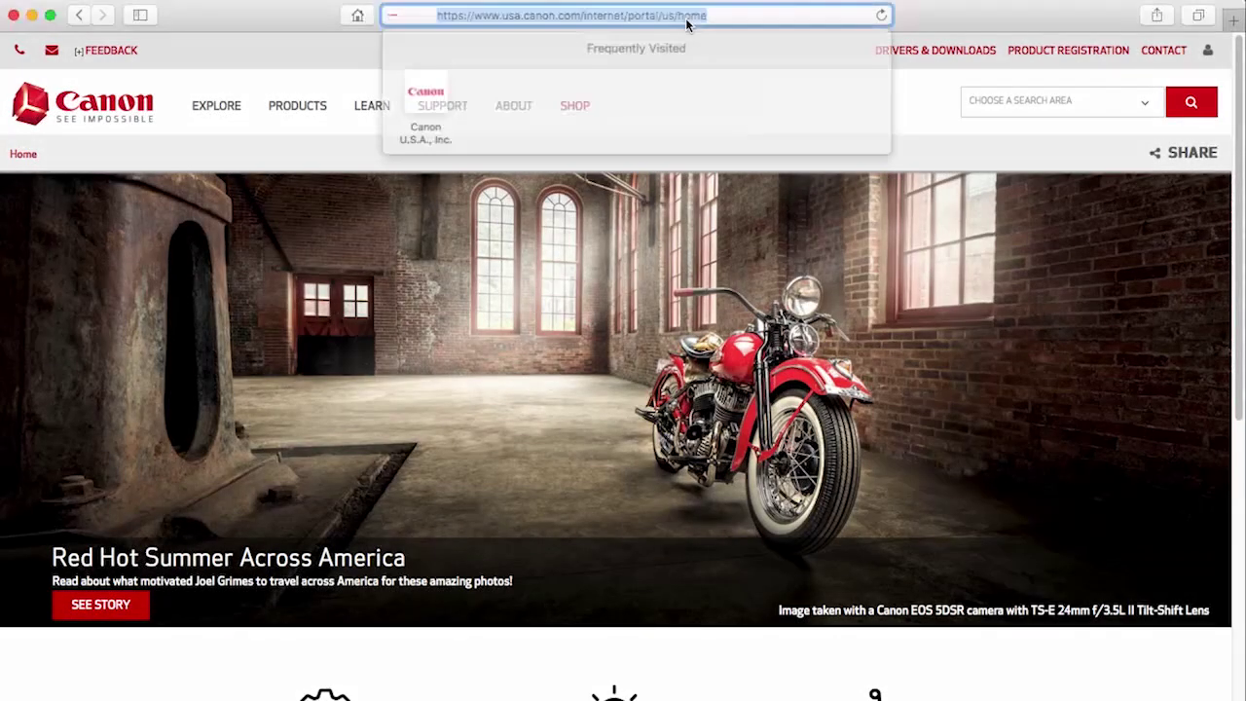
type("u")
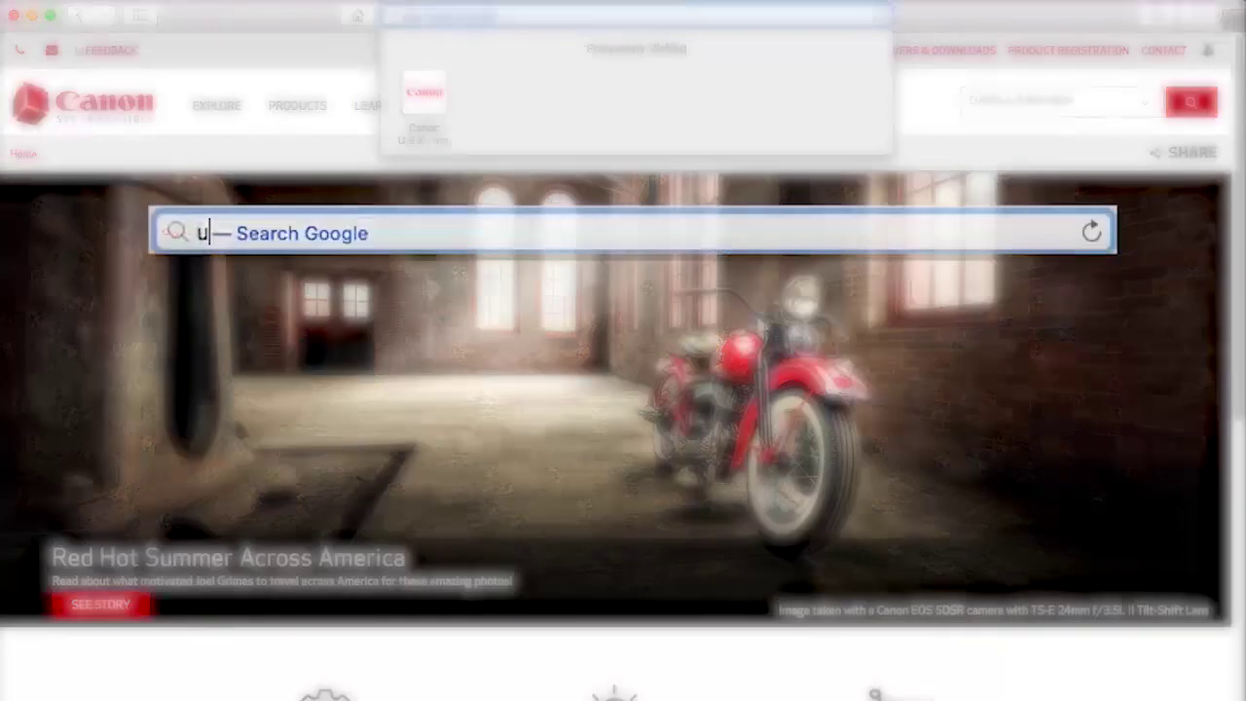
type("sa.canon.com/support")
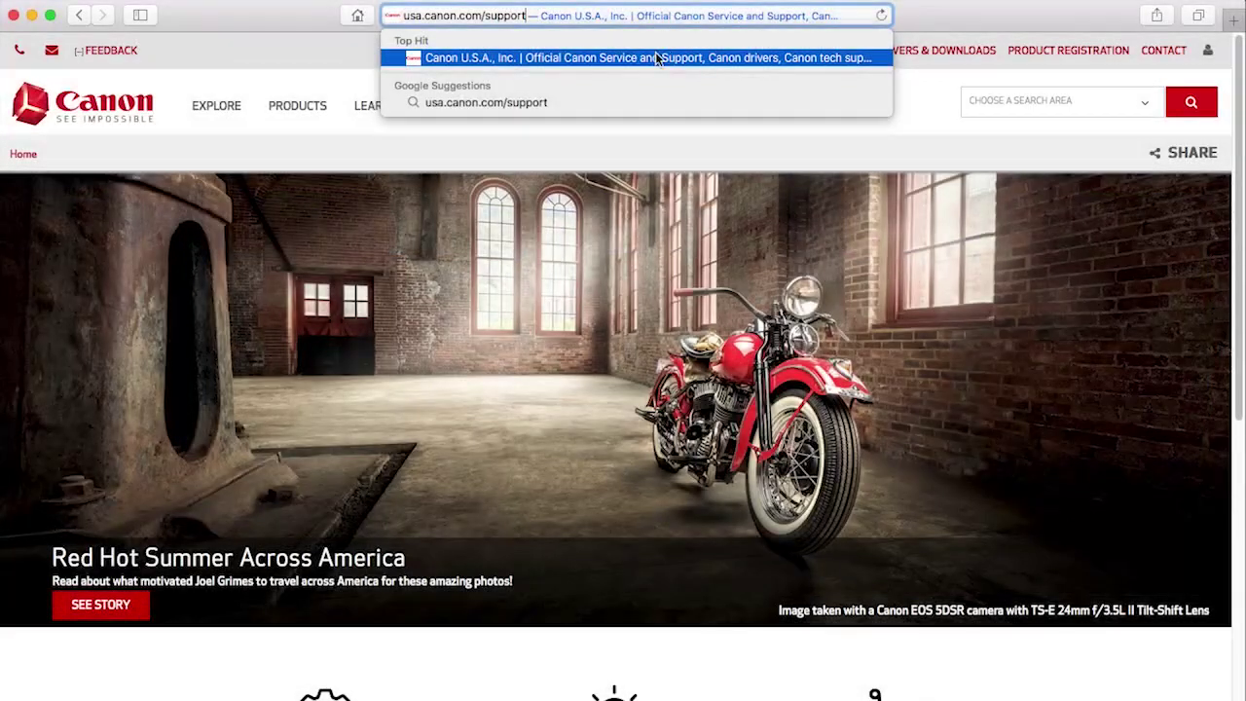
left_click(655, 55)
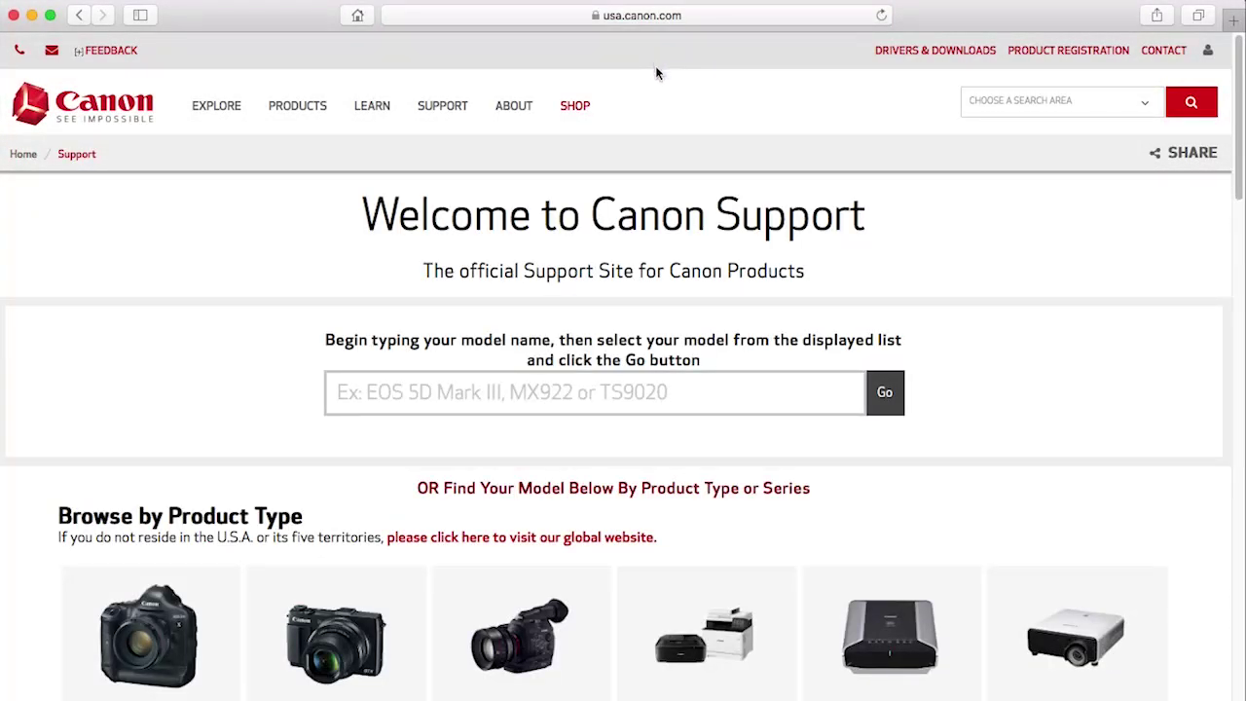
Step: Search for MF113w and open the imageCLASS MF113w product support page
left_click(685, 386)
type("MF113w")
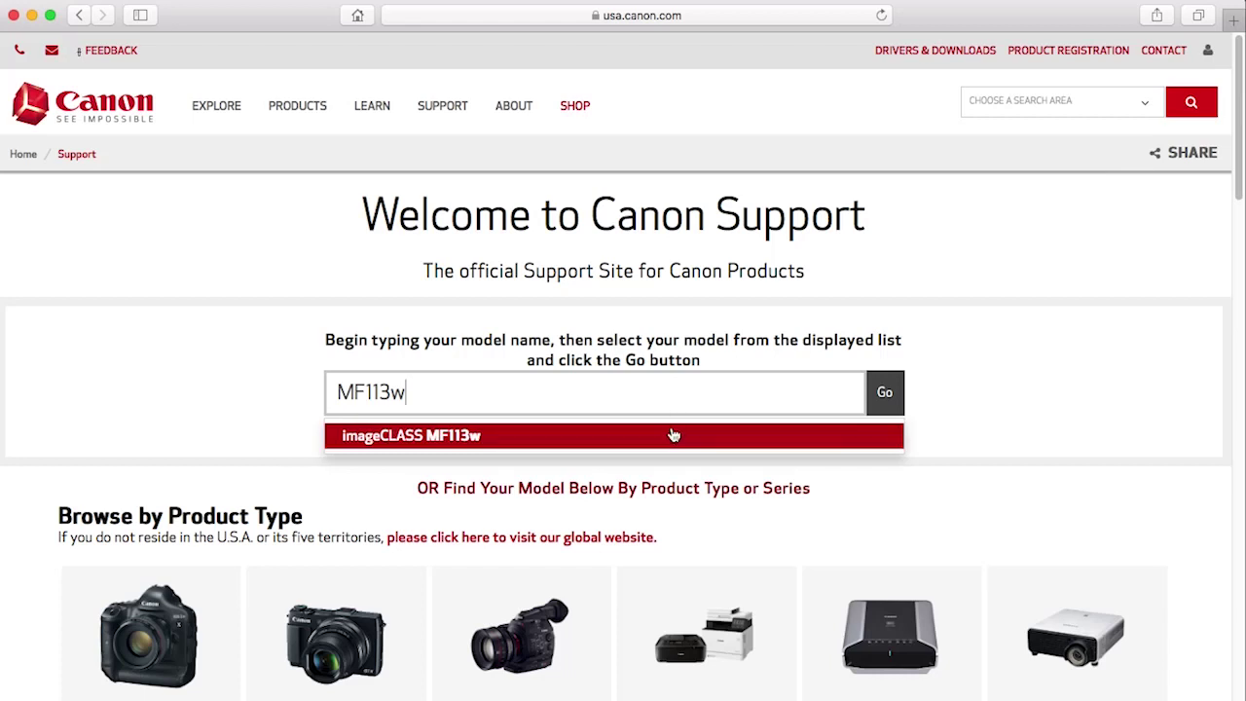
left_click(673, 434)
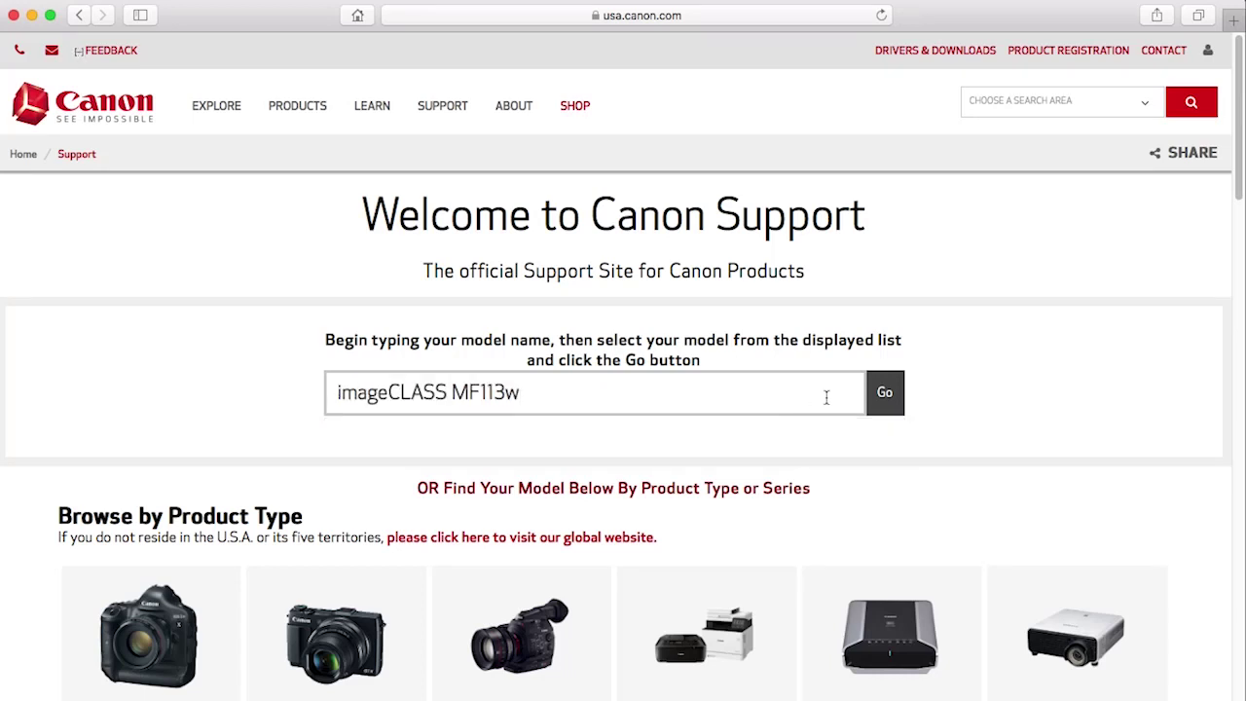
left_click(879, 394)
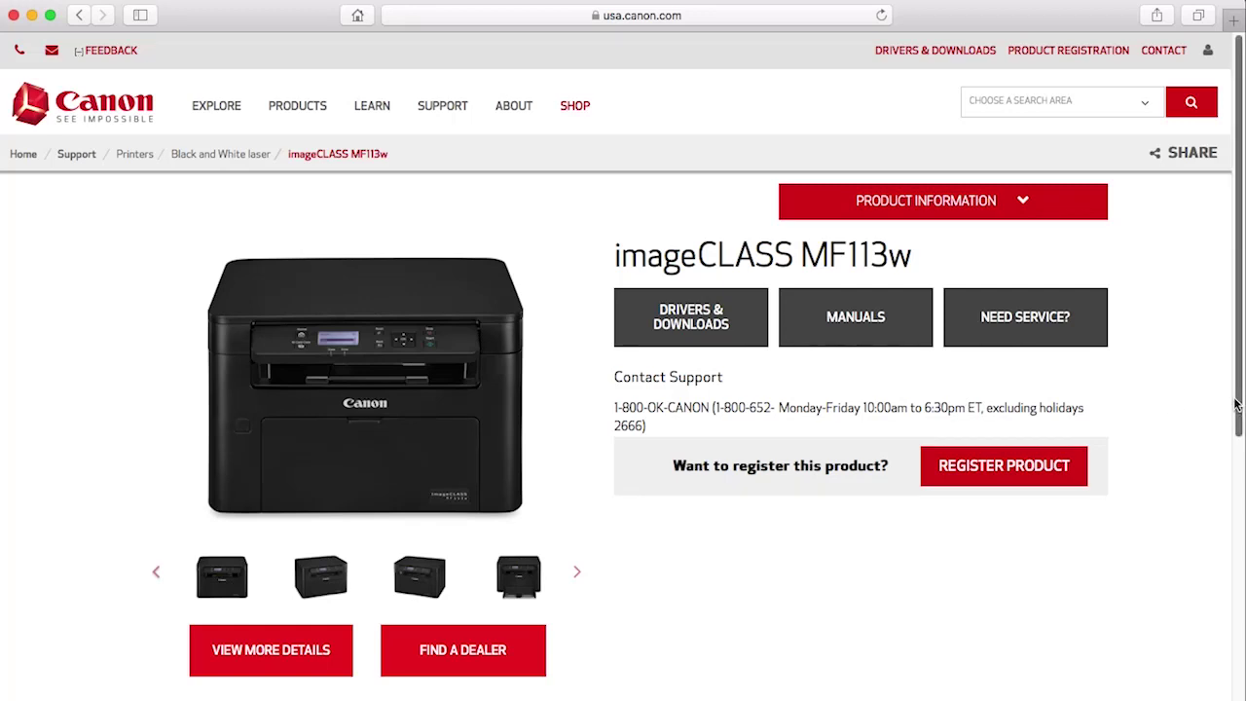
Step: Download the Mac scanner driver disk image mac-scan-v2150-01.dmg from Drivers & Downloads
left_click_drag(1237, 407, 1235, 699)
scroll(623, 390, "down", 2)
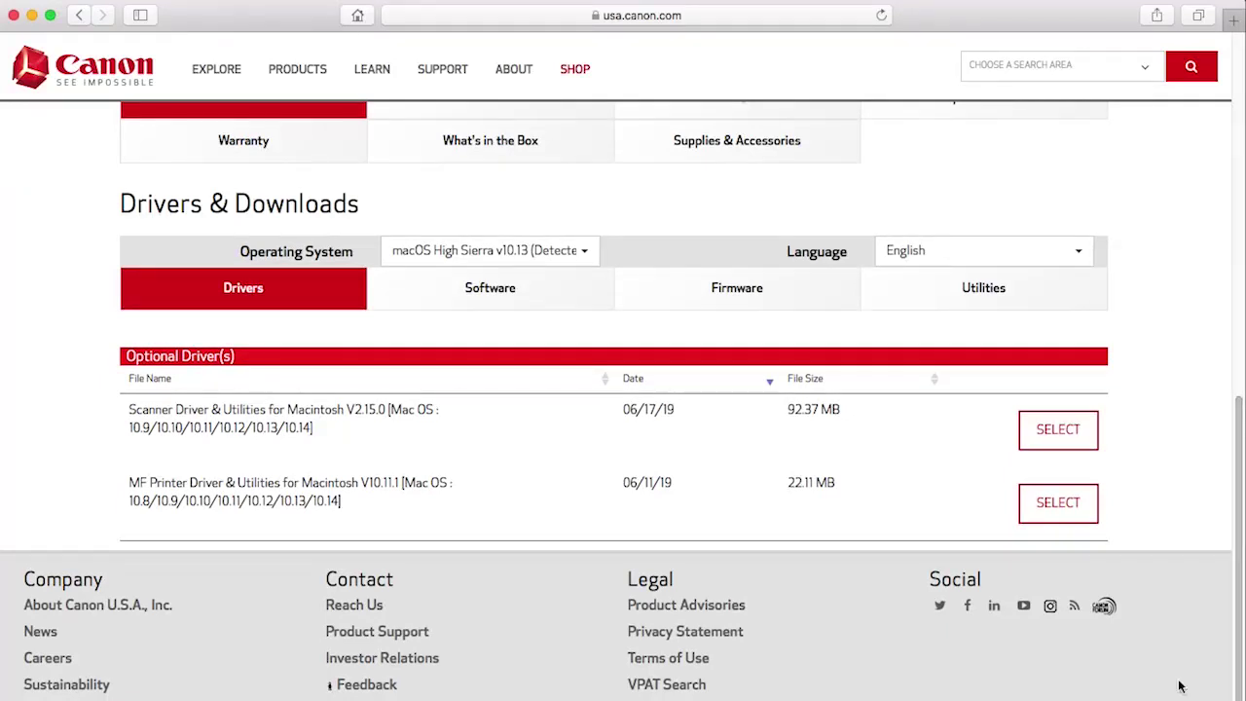
left_click(1059, 438)
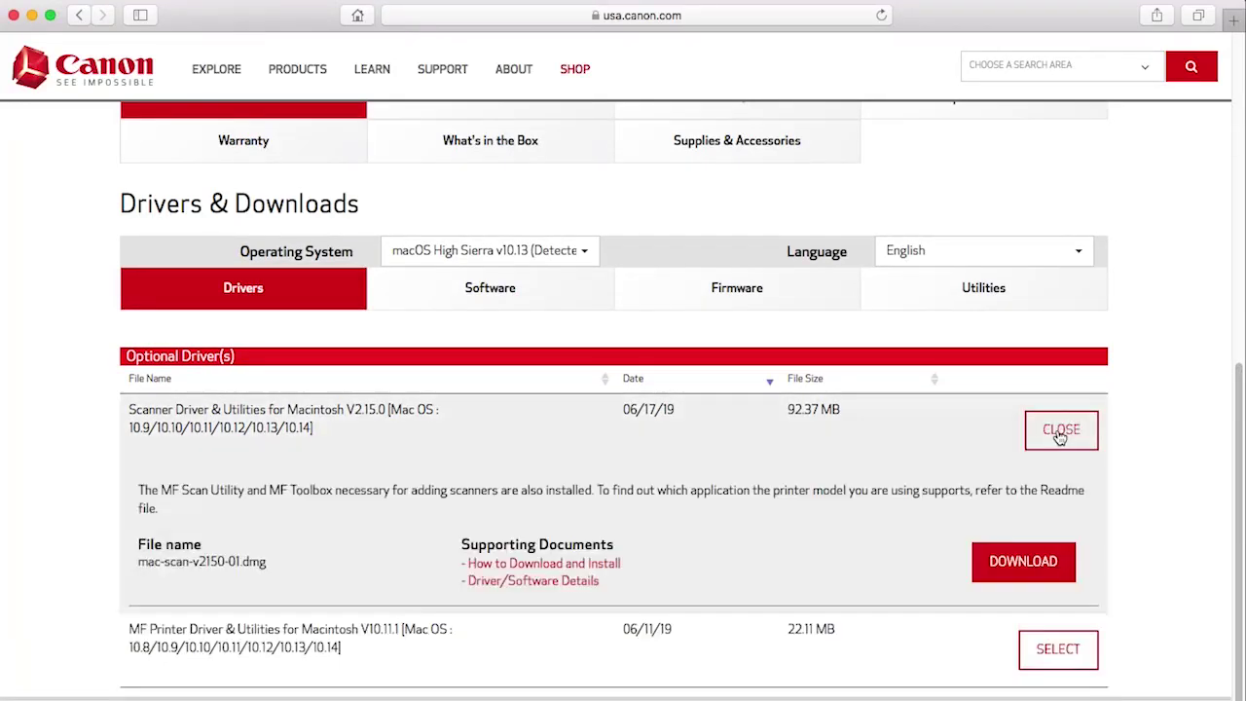
left_click(1022, 560)
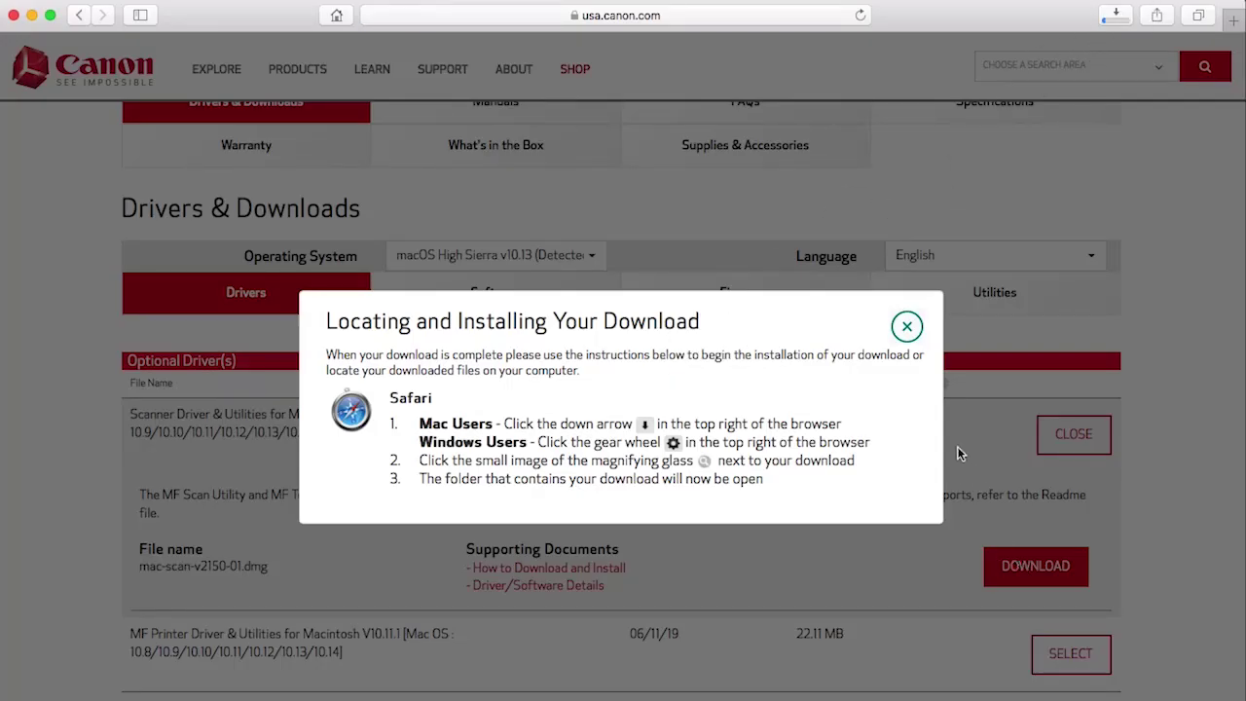
left_click(906, 326)
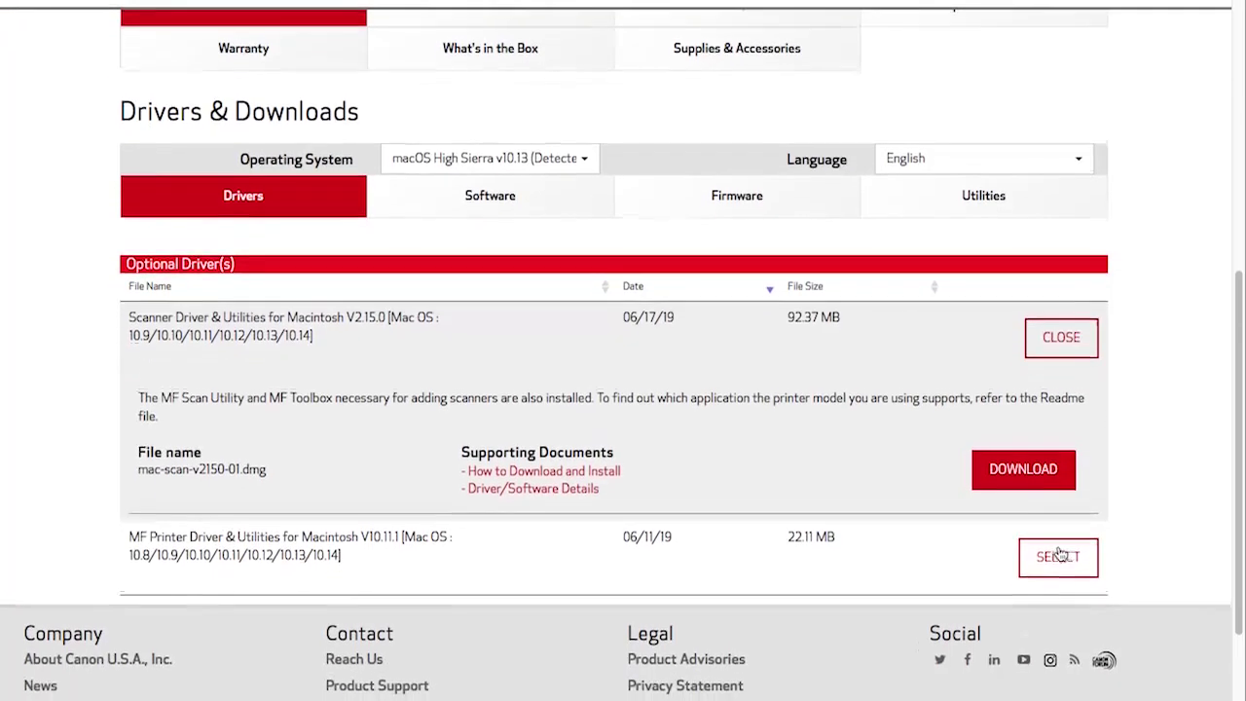
Step: Download the MF printer driver mac-mf-v10111-00.dmg and open it from the Downloads list
left_click(1059, 554)
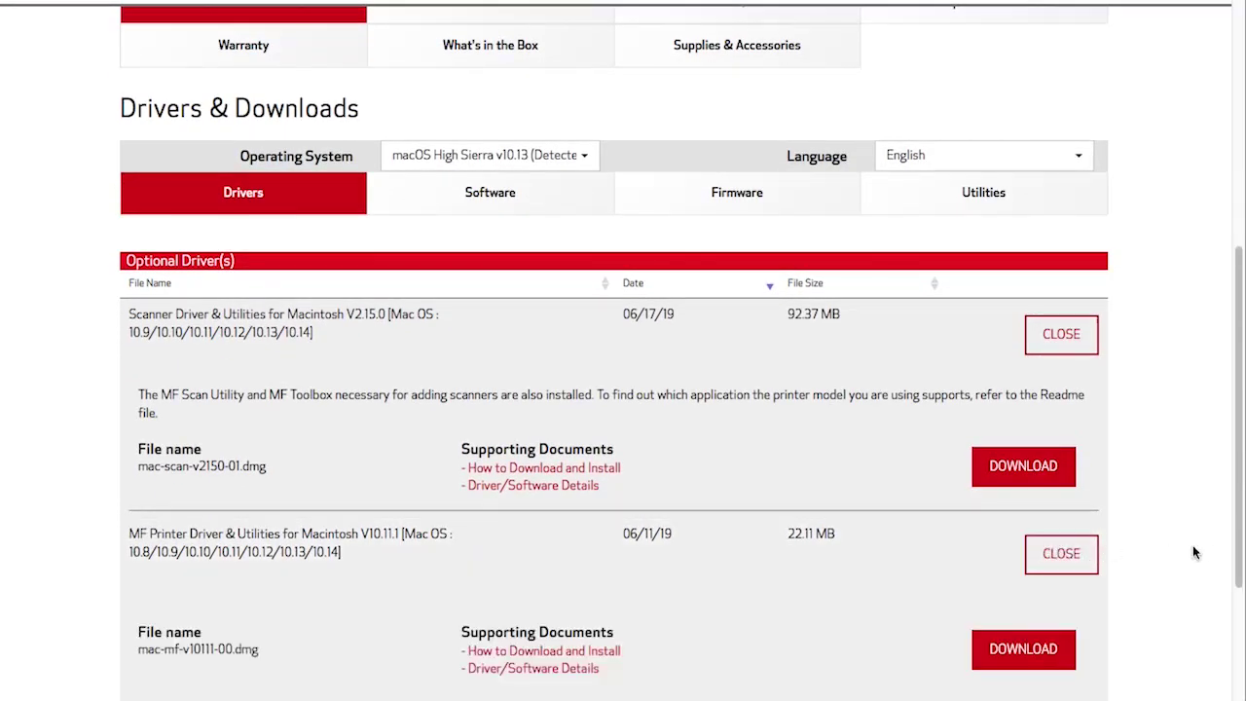
left_click_drag(1236, 551, 1241, 643)
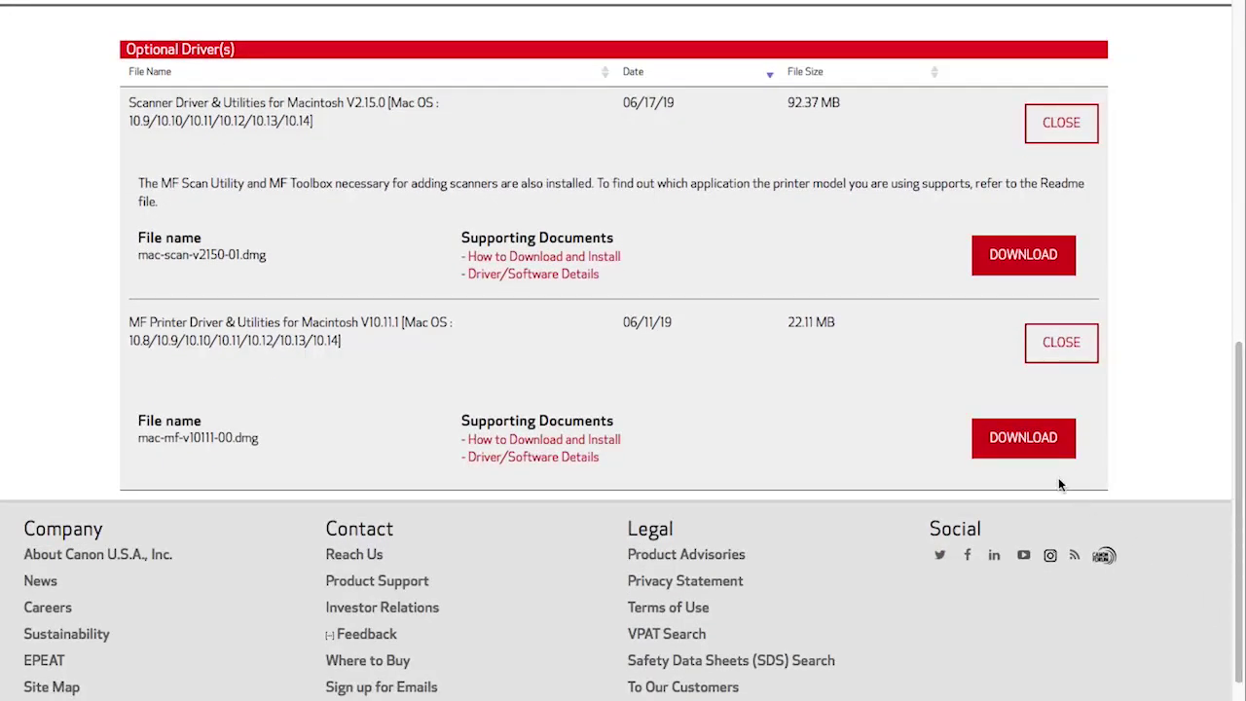
left_click(1025, 439)
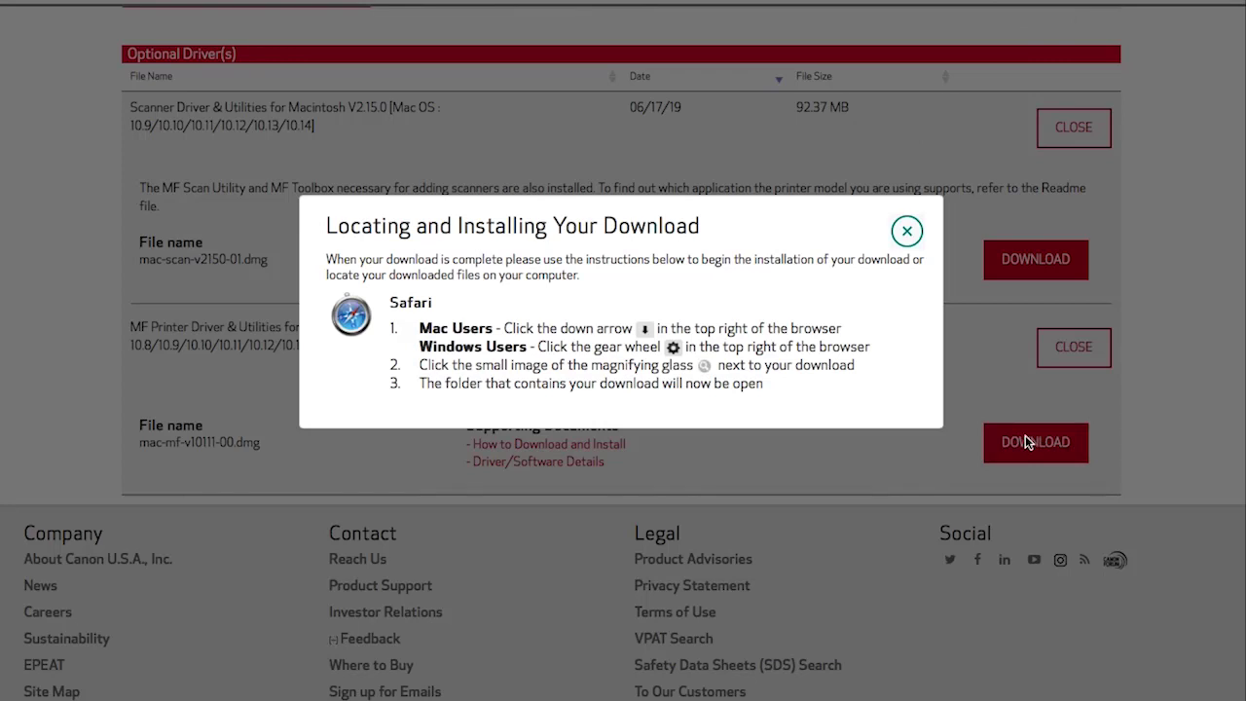
left_click(912, 237)
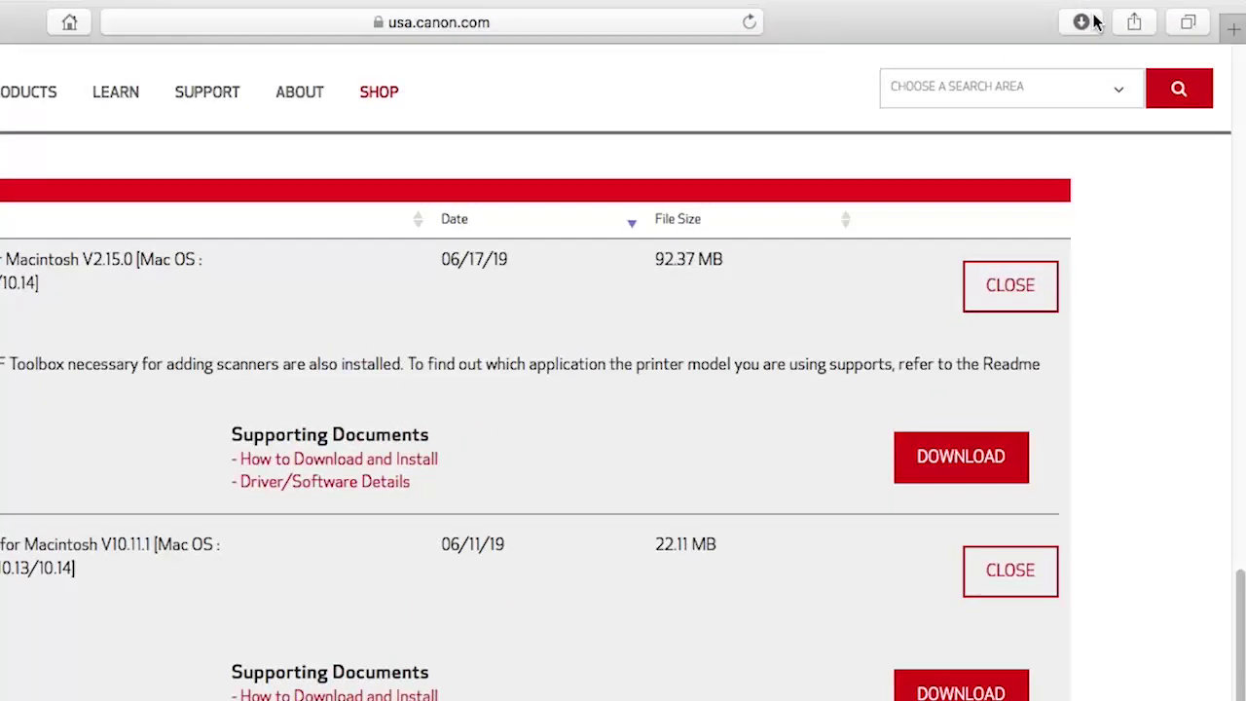
left_click(1094, 15)
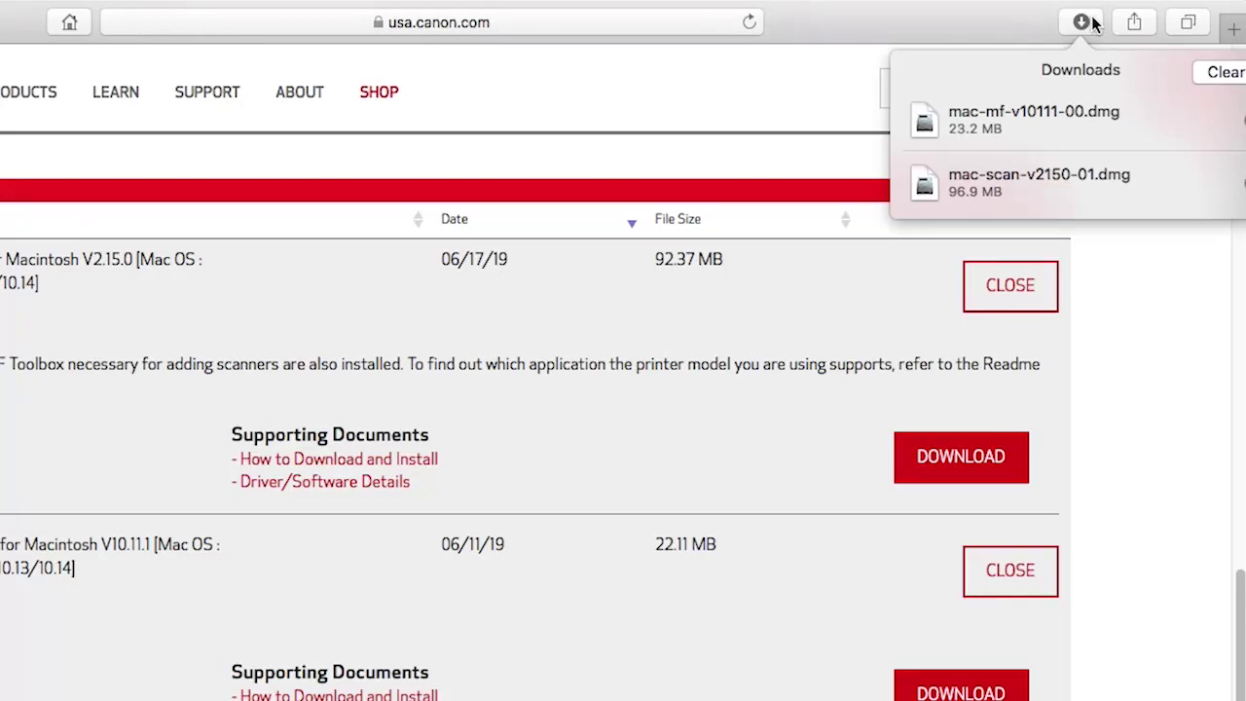
double_click(1072, 118)
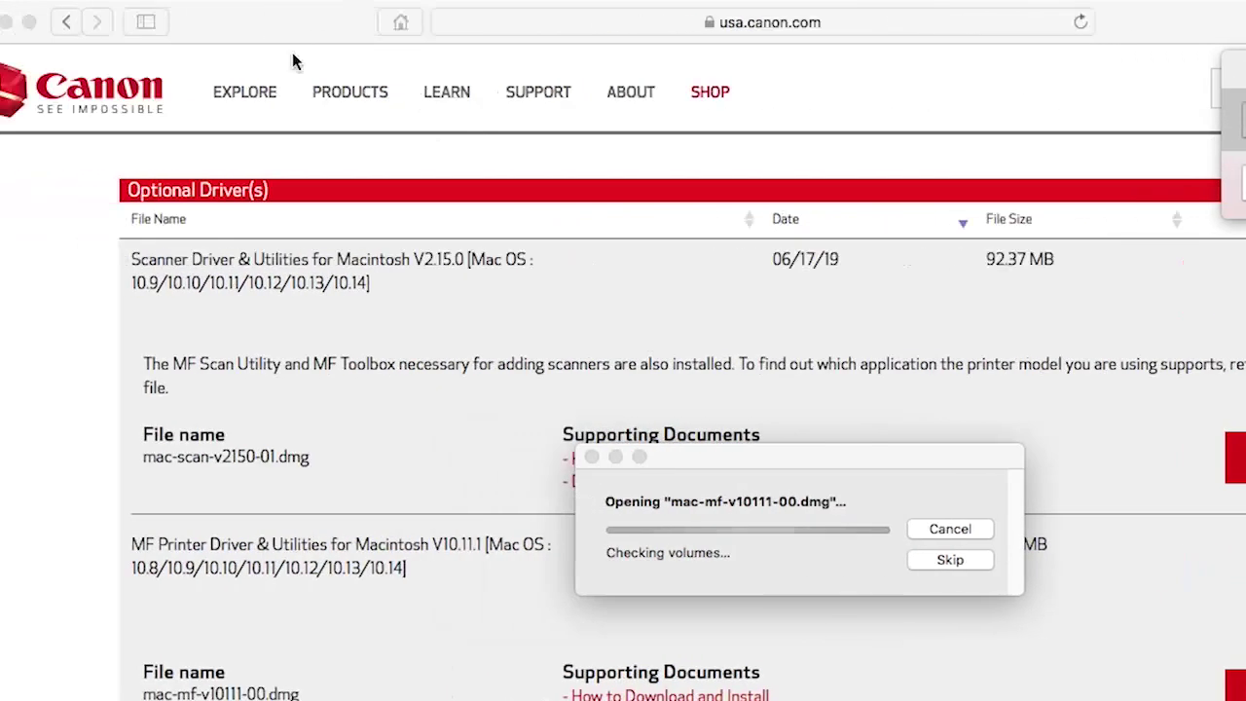
Step: Launch MF_Printer_Installer.pkg from the mounted mac-mf-v10111-00 disk
left_click(46, 22)
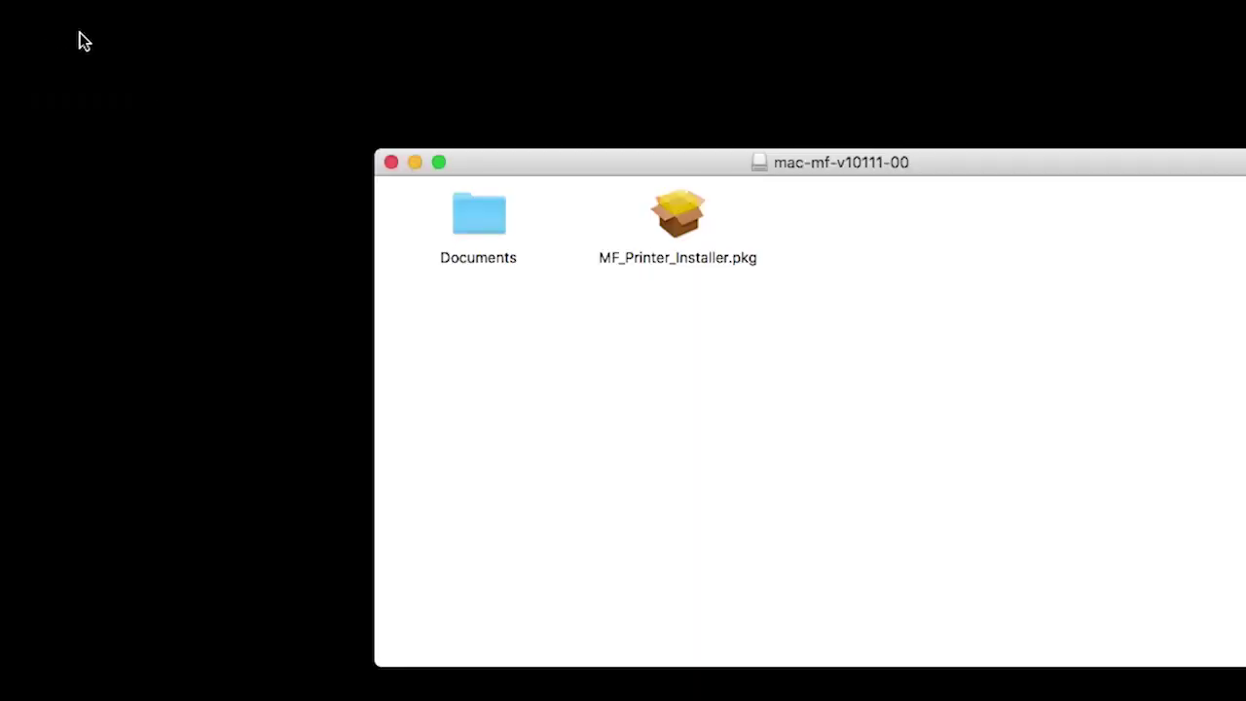
left_click(677, 222)
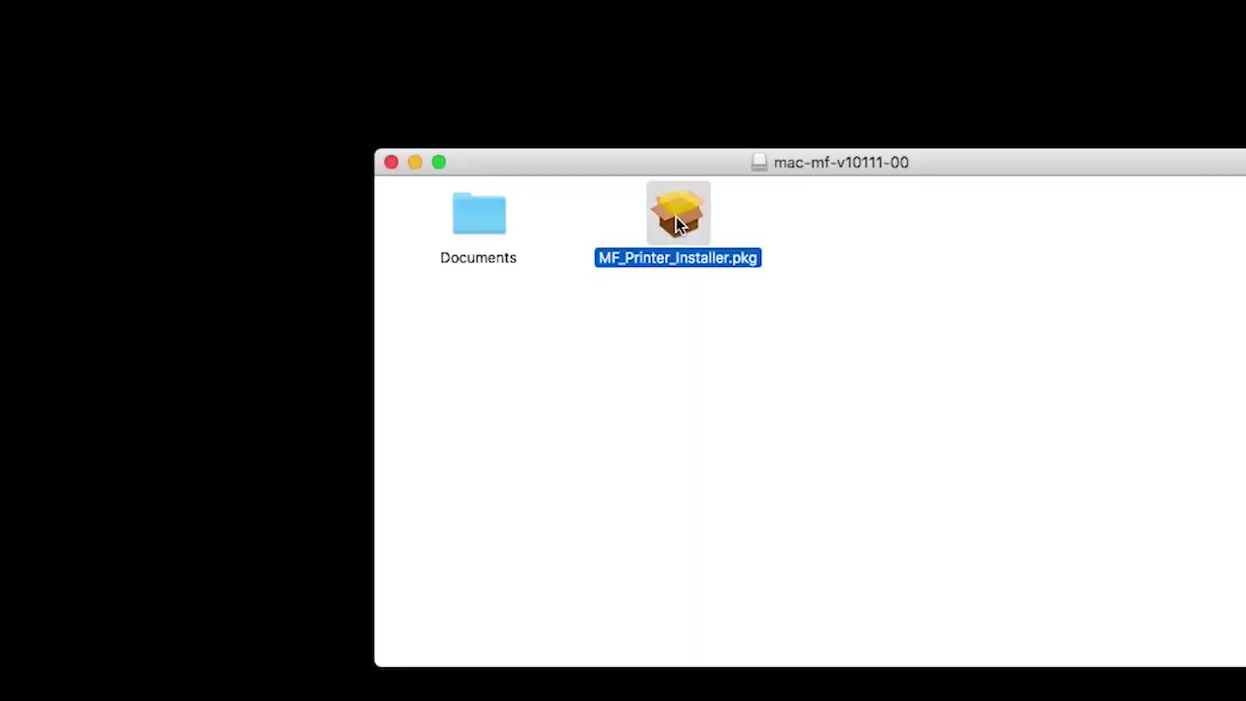
double_click(675, 216)
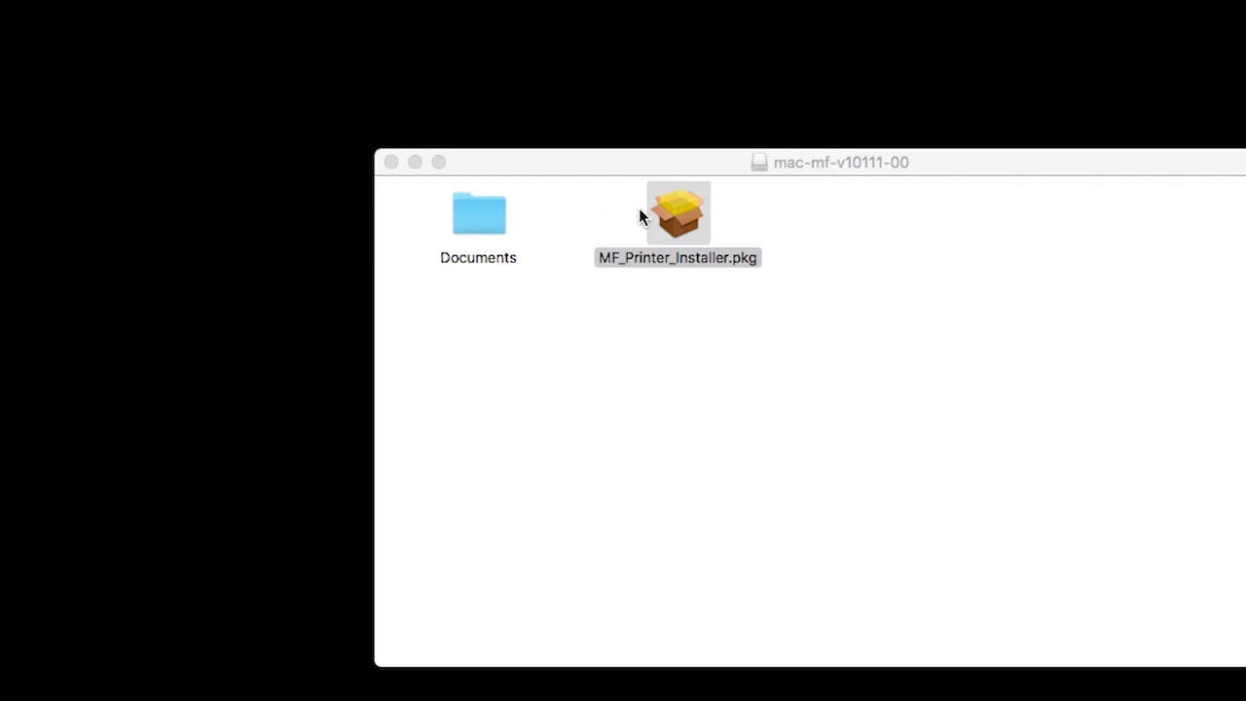
left_click(415, 162)
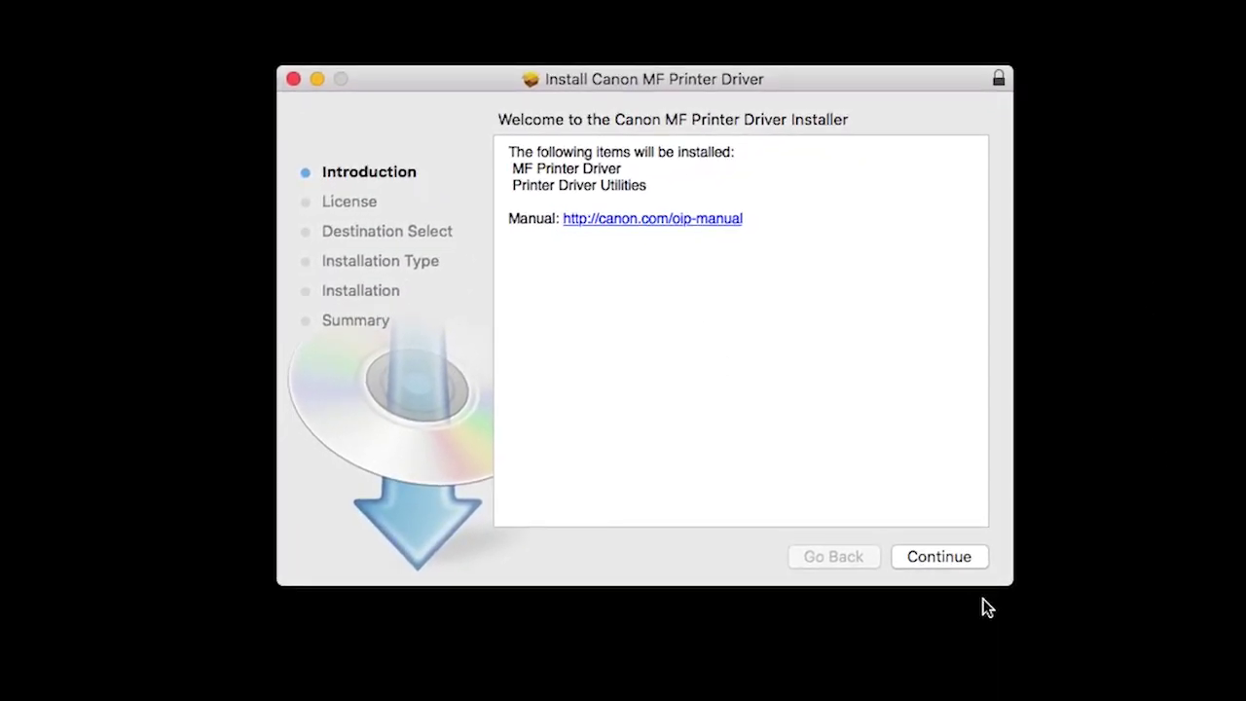
Step: Agree to the Canon printer driver license and start the Standard Install on OSX9
left_click(948, 559)
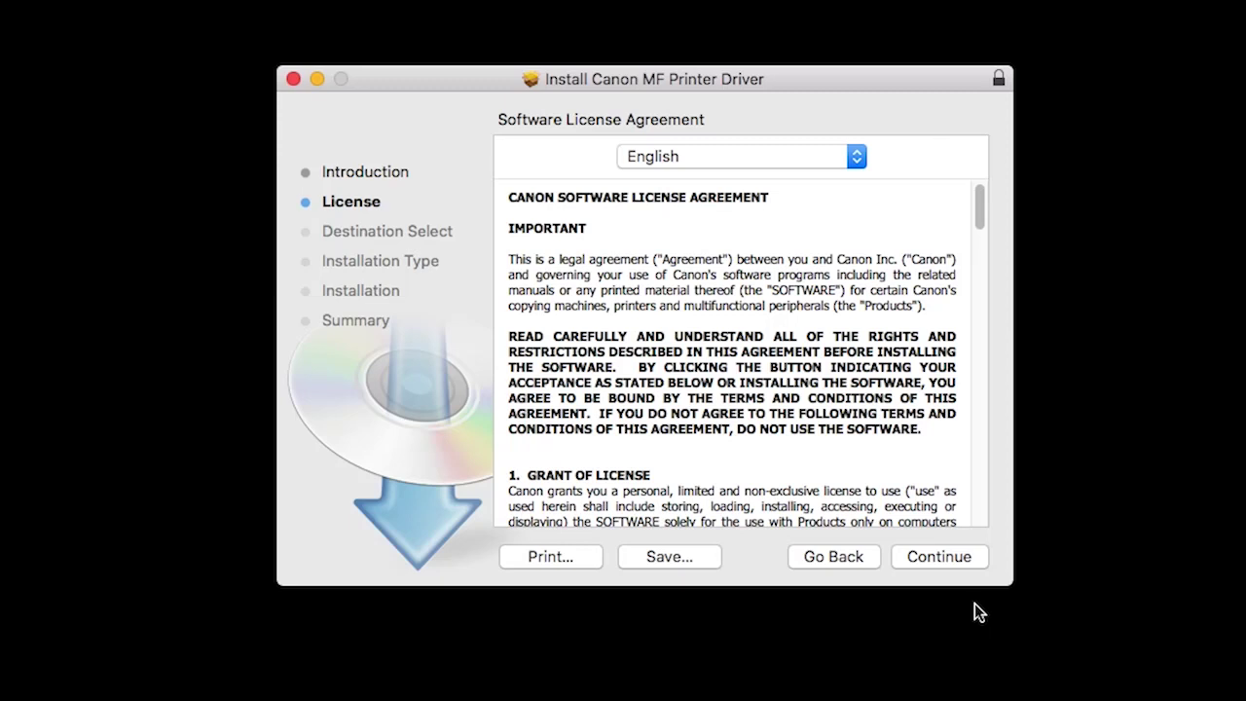
left_click(946, 561)
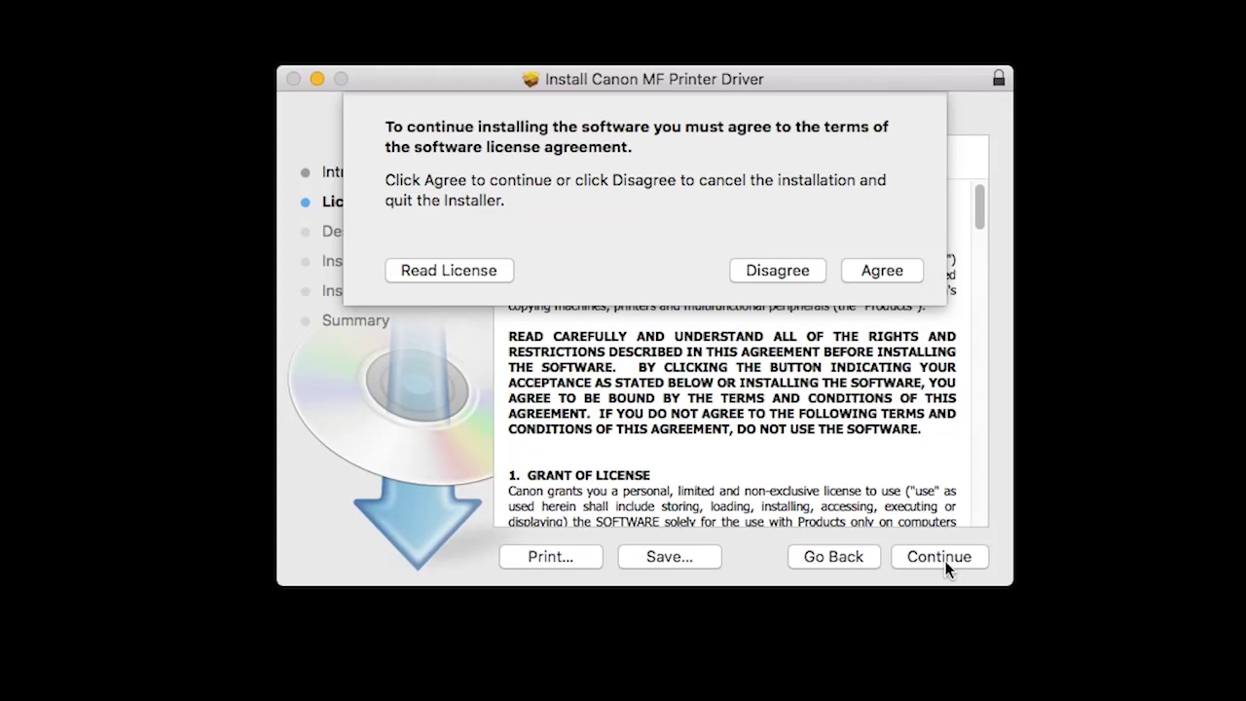
left_click(882, 277)
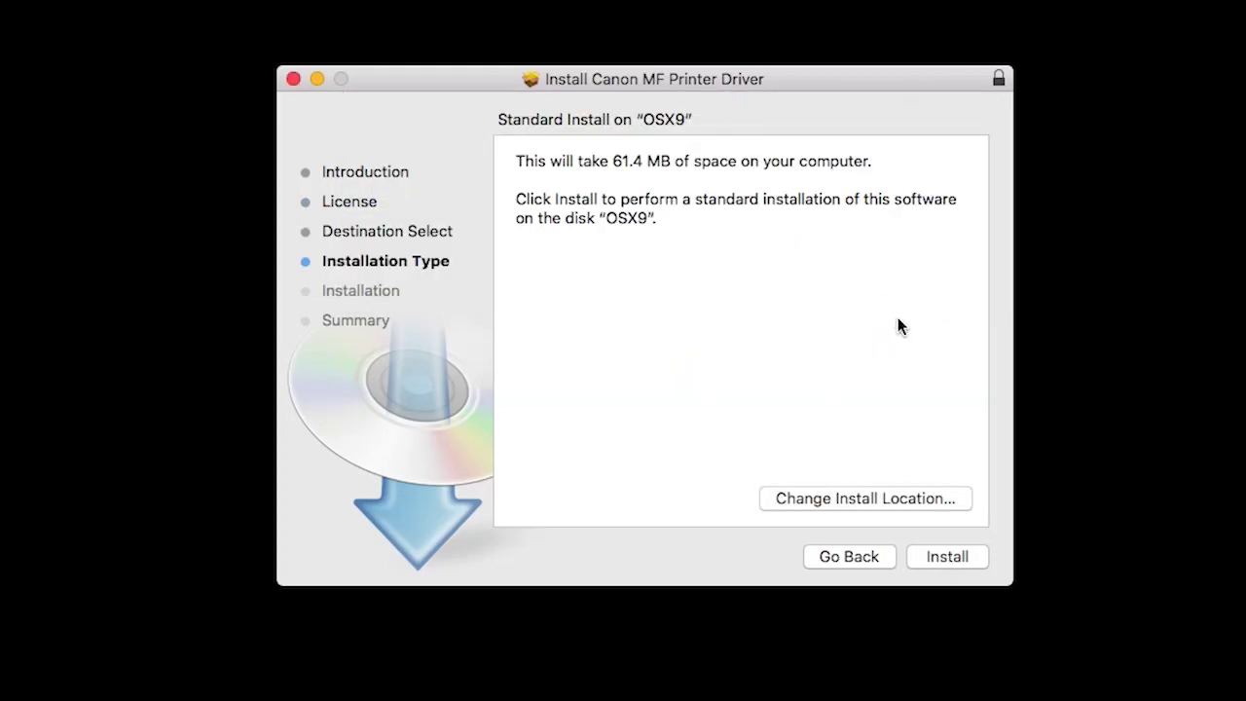
left_click(960, 560)
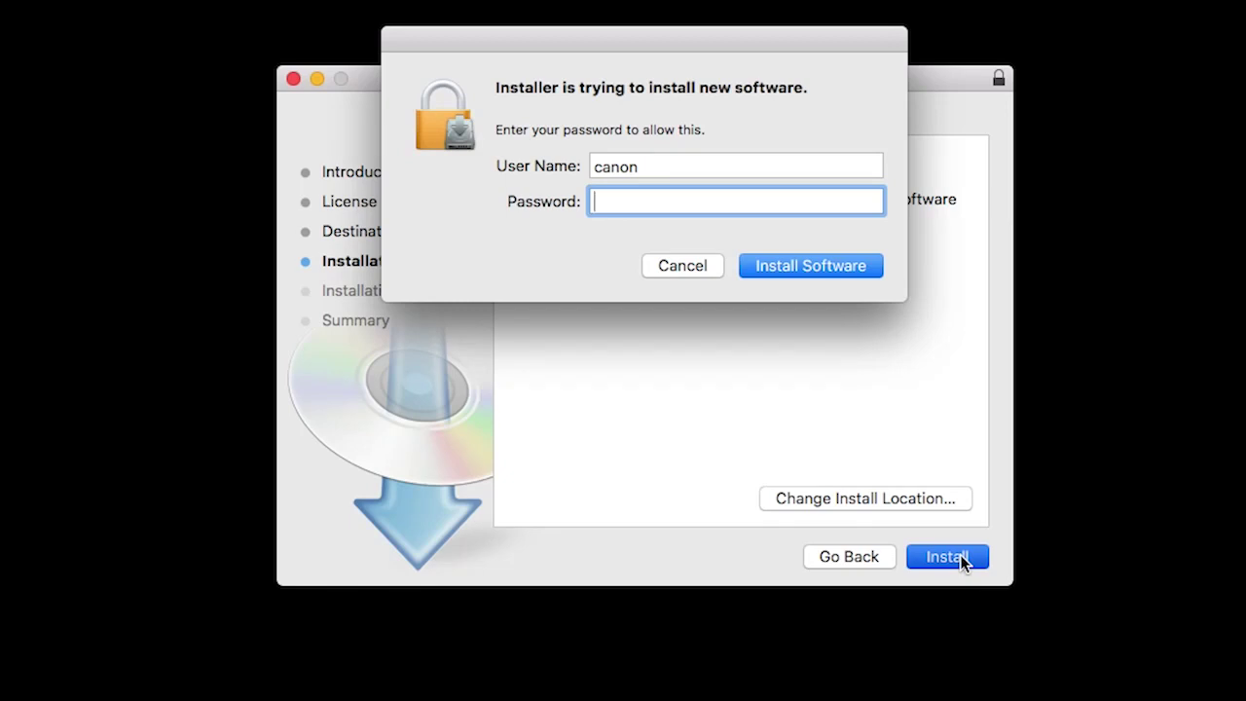
Step: Authorise with the account password, finish installing, and move the printer installer to the Trash
type("***********")
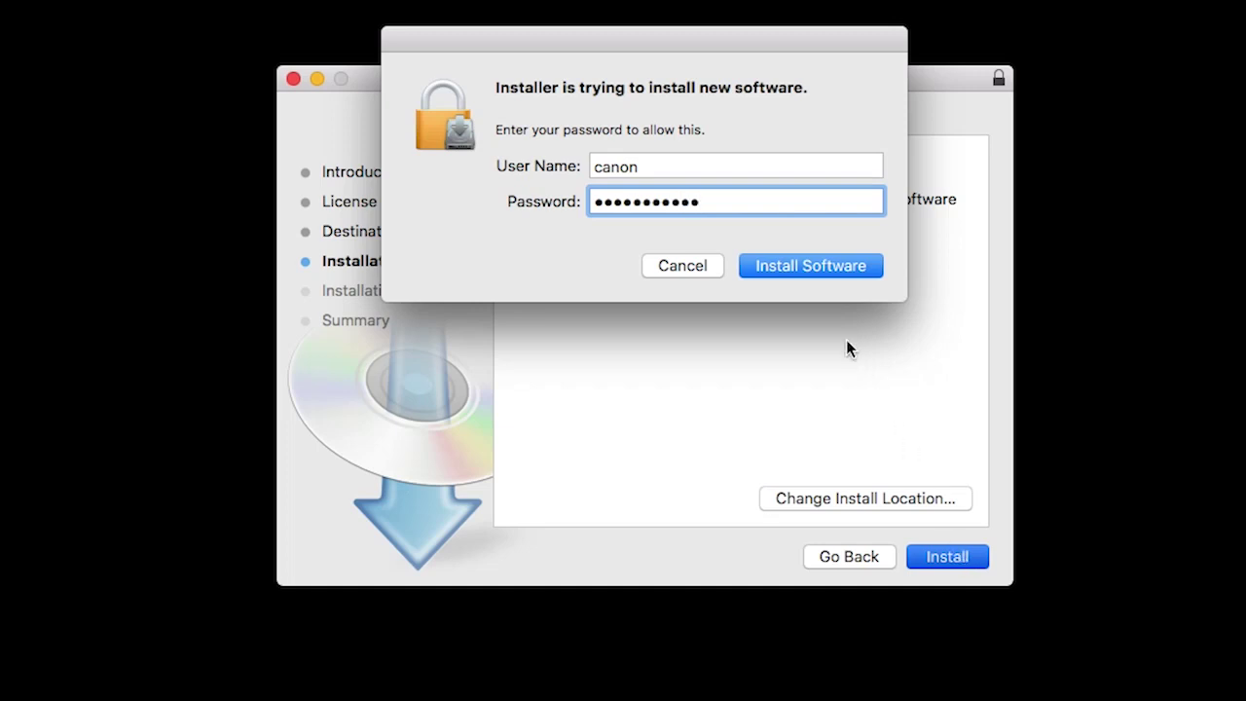
left_click(813, 270)
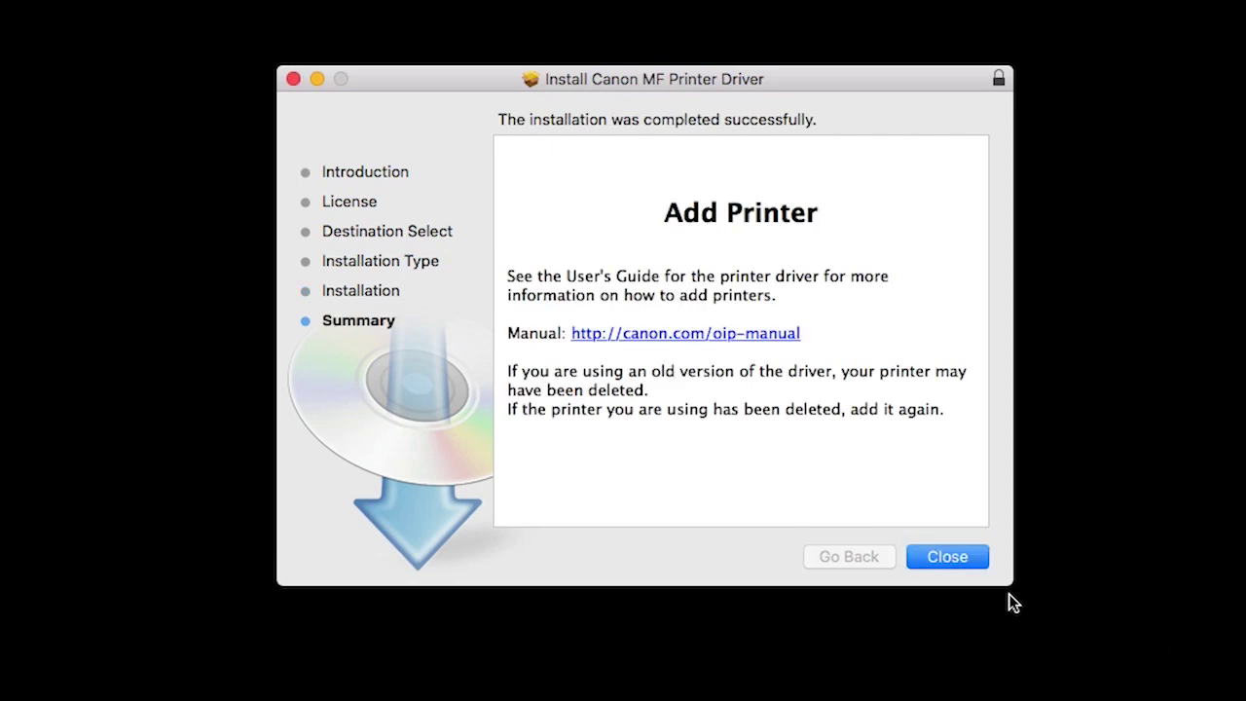
left_click(960, 558)
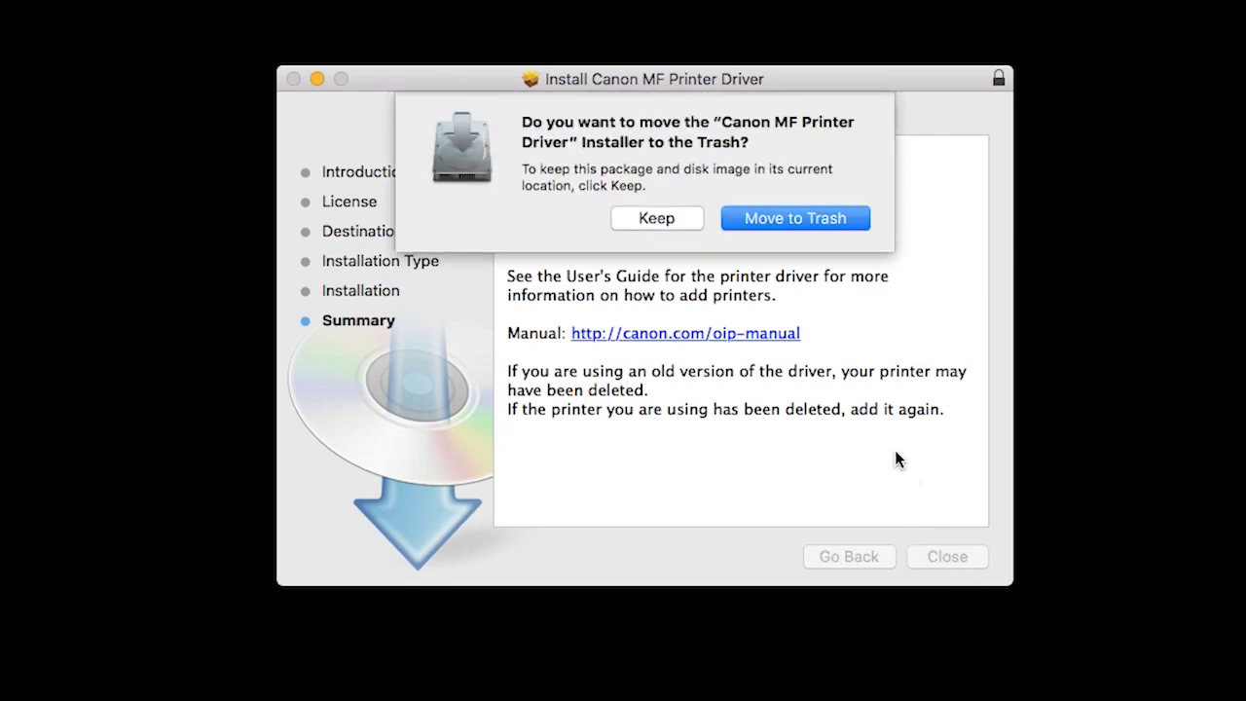
left_click(797, 220)
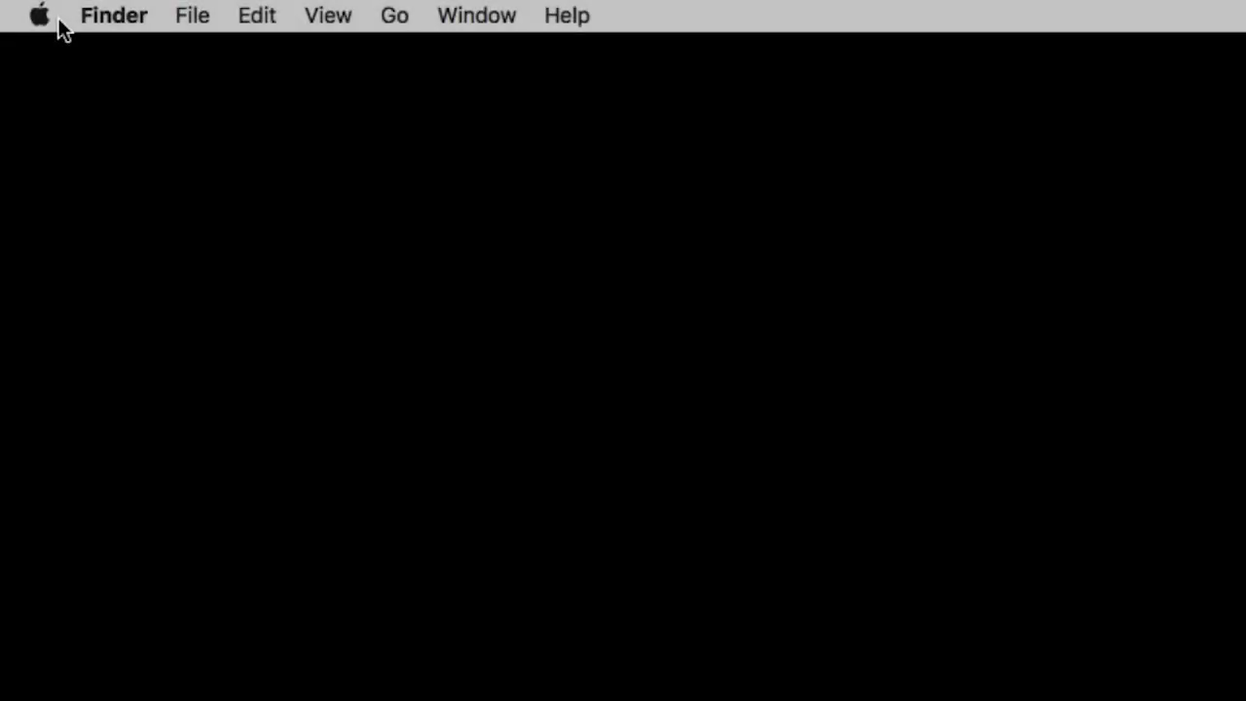
Step: Open Printers & Scanners in System Preferences from the Apple menu
left_click(47, 20)
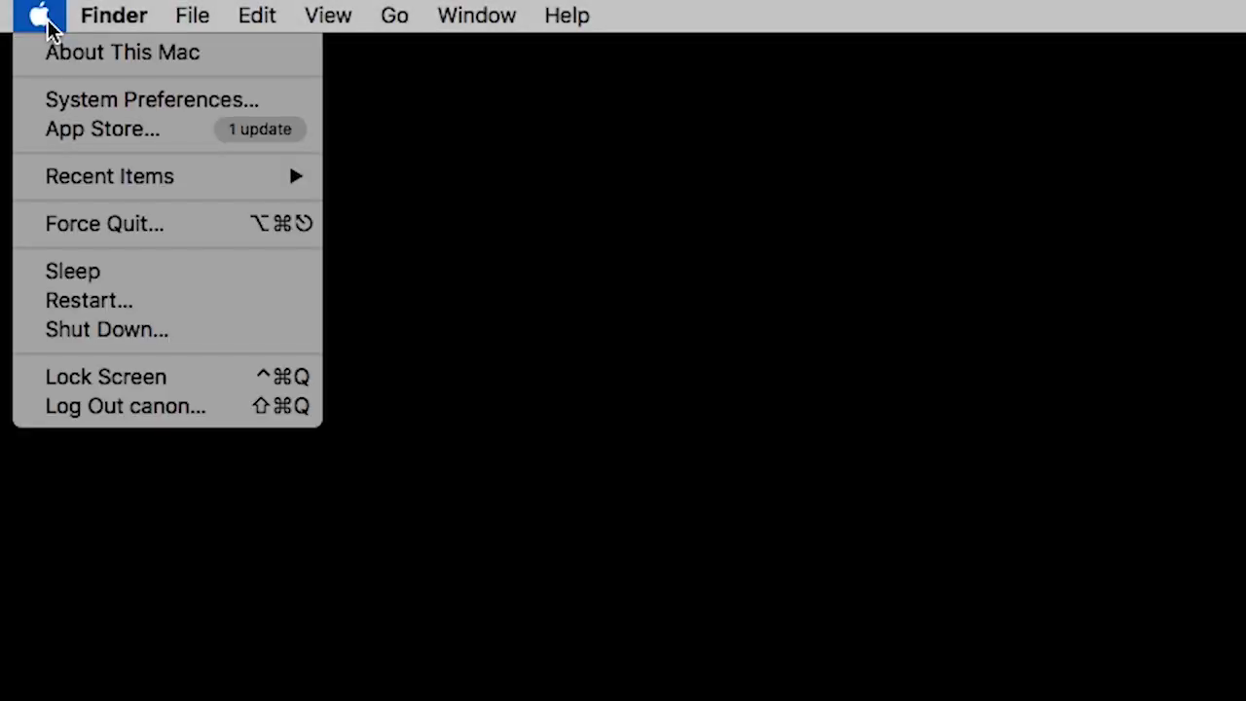
left_click(119, 107)
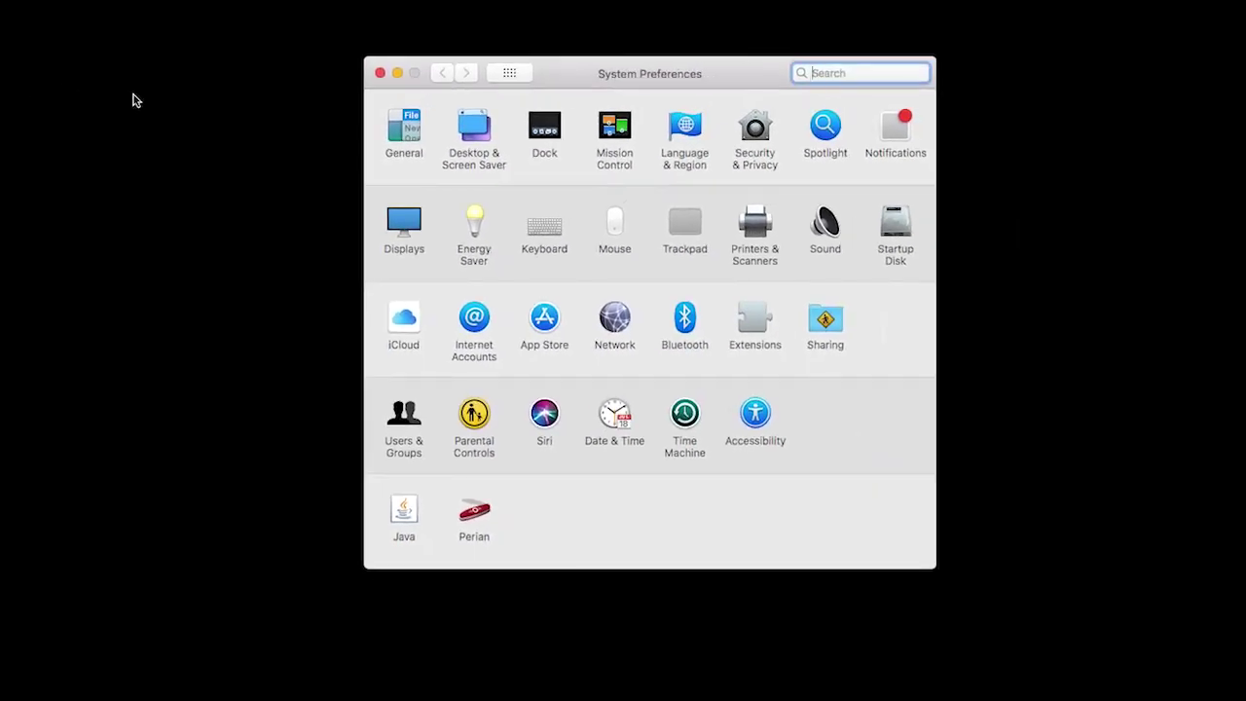
left_click(758, 227)
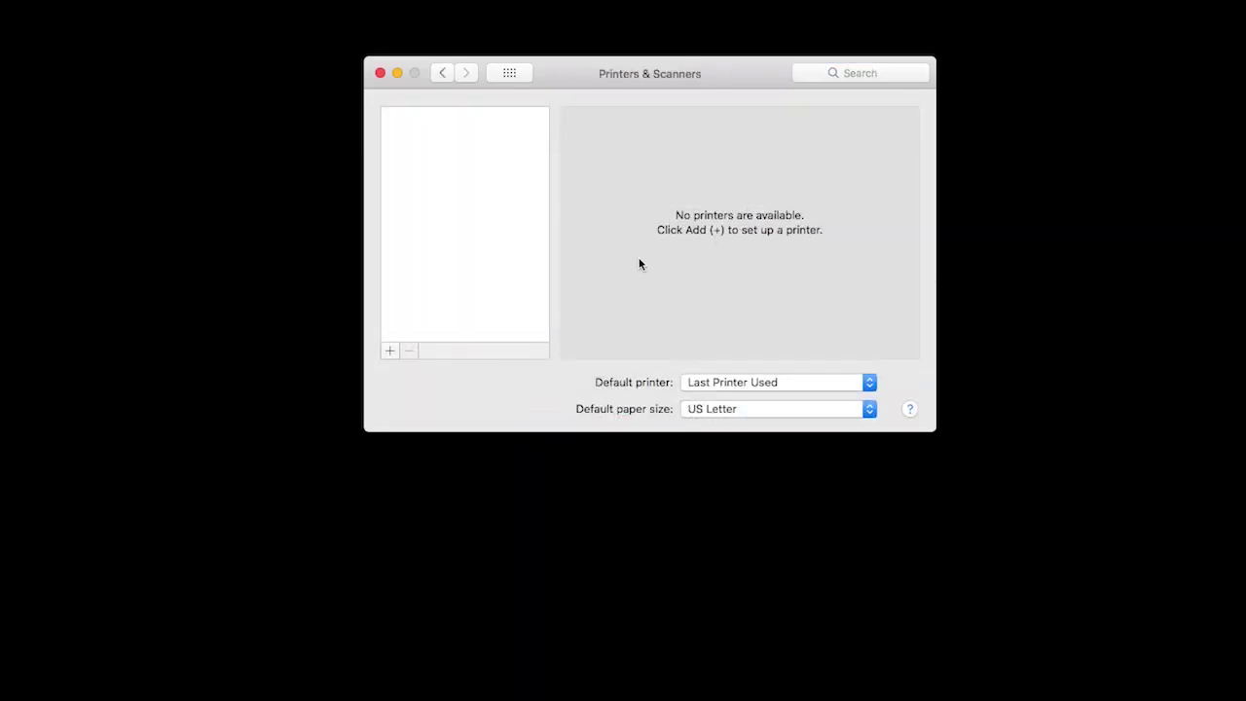
Step: Add the Canon MF110/910 printer using the Canon MF110/910 Series driver
left_click(391, 350)
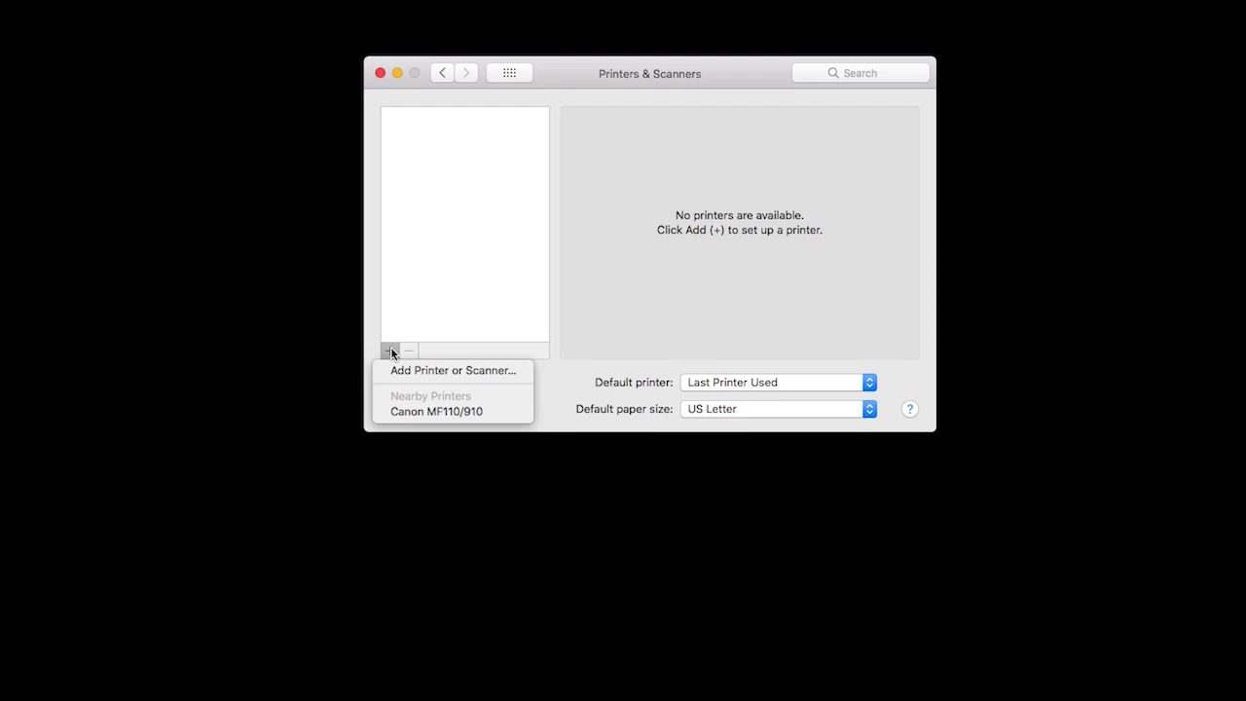
left_click(421, 371)
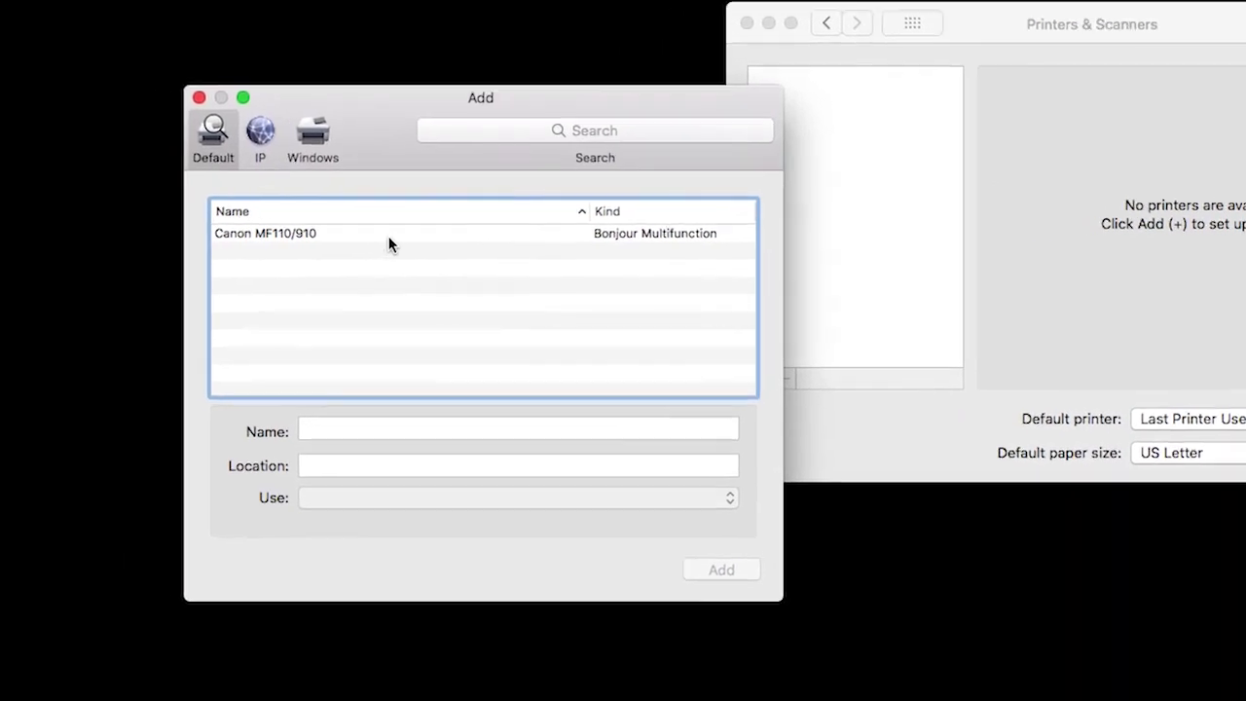
left_click(101, 240)
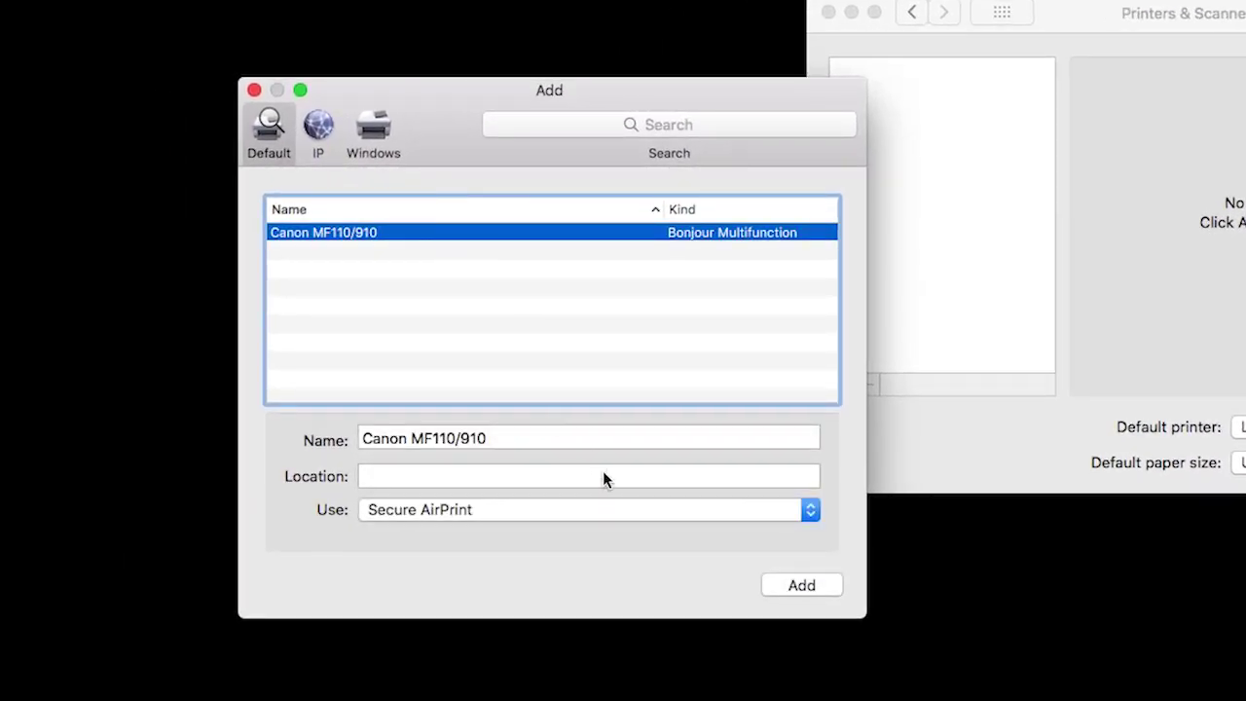
left_click(632, 505)
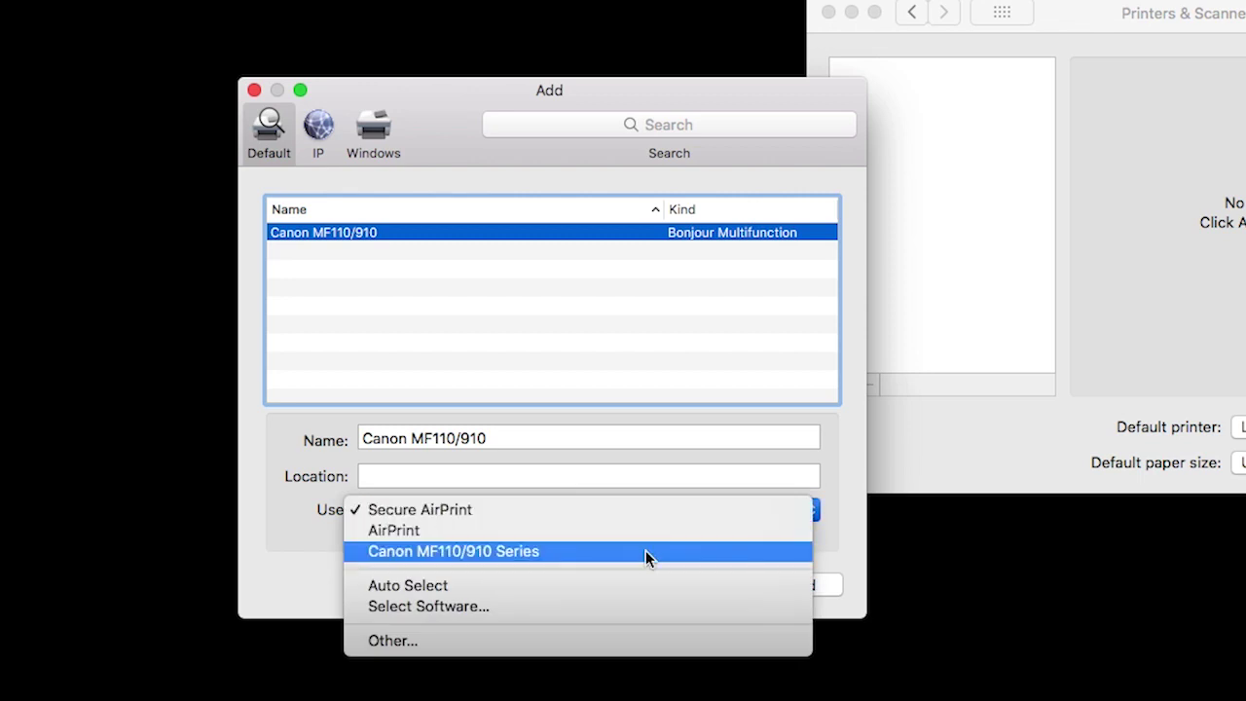
left_click(645, 552)
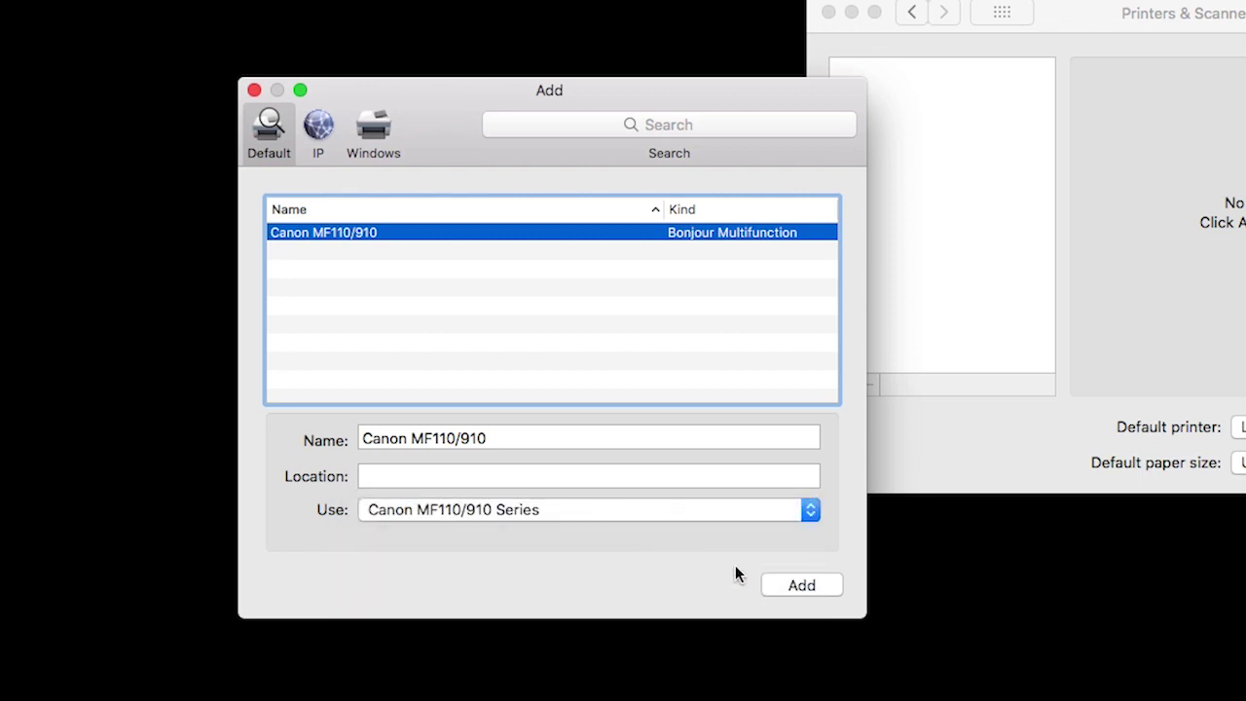
left_click(801, 585)
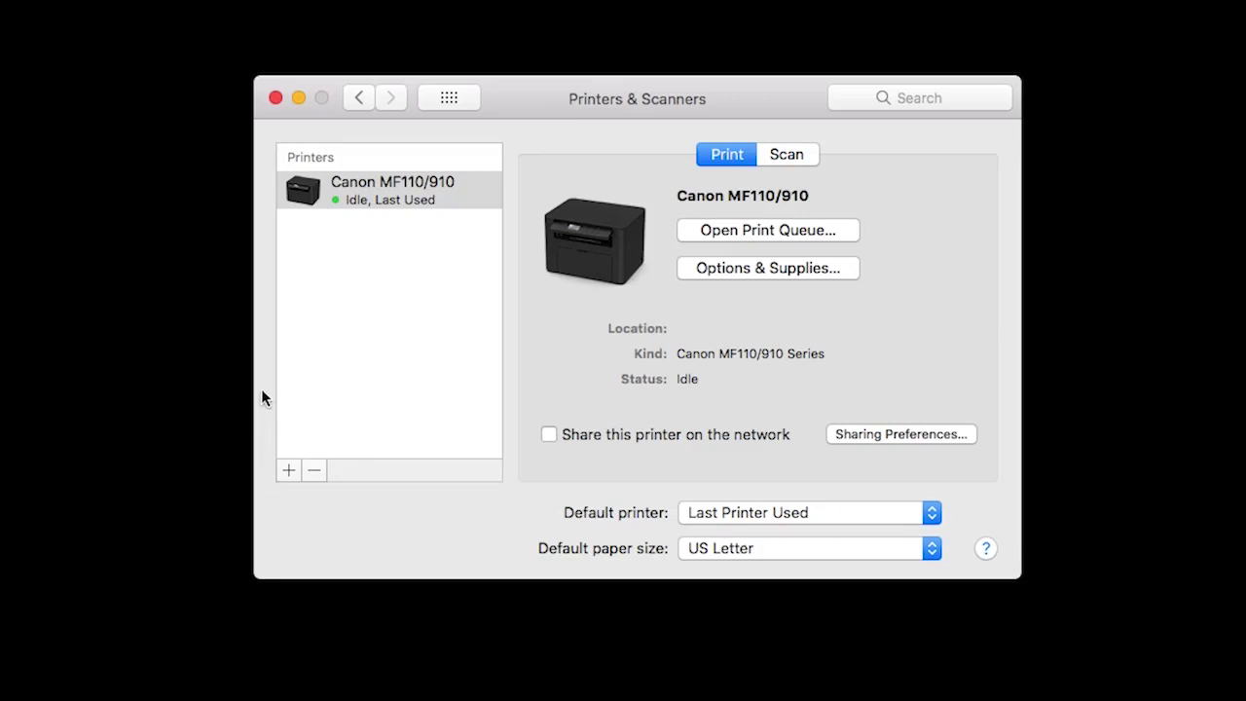
Step: Open mac-scan-v2150-01.dmg from Downloads and launch Canon_ScanGear_MF.pkg
left_click(275, 99)
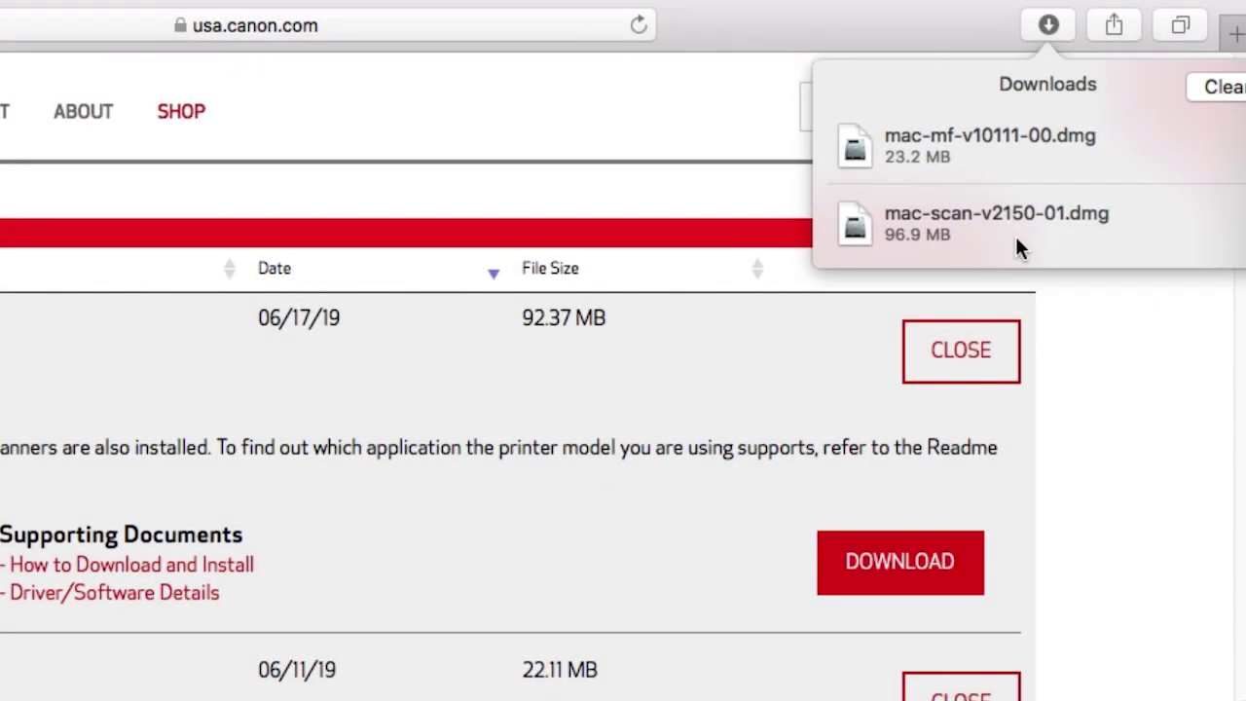
double_click(1019, 243)
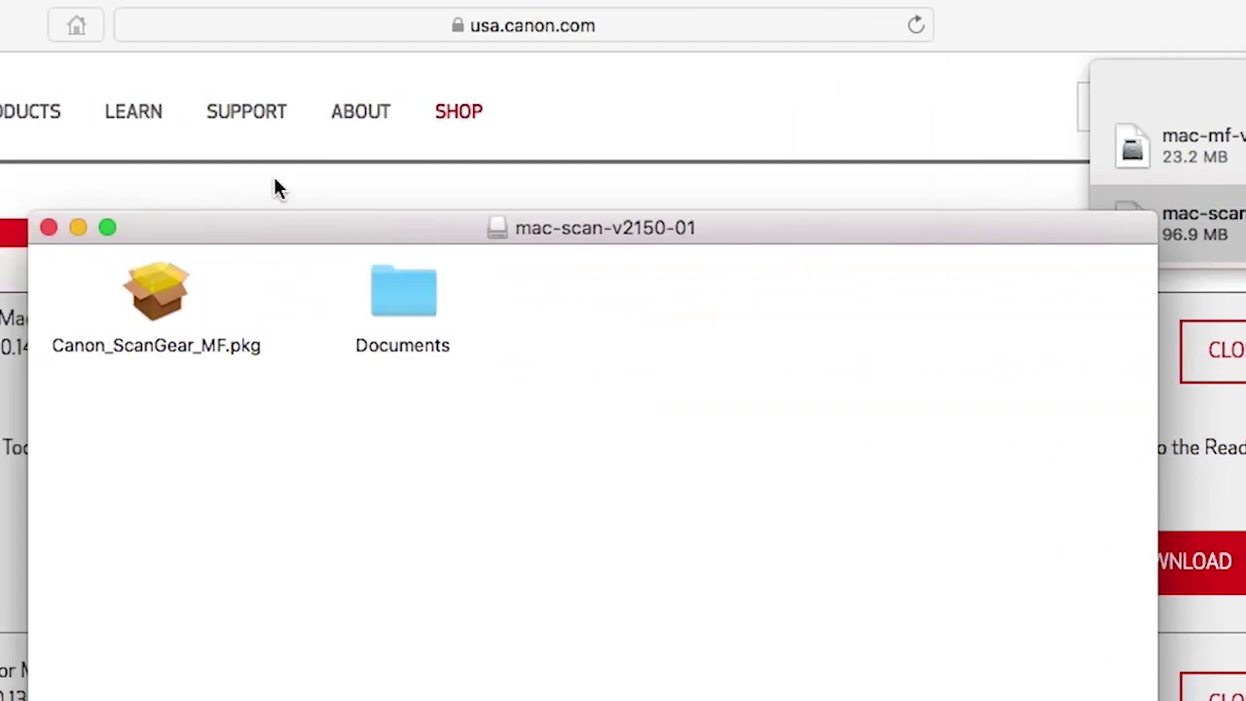
left_click(52, 25)
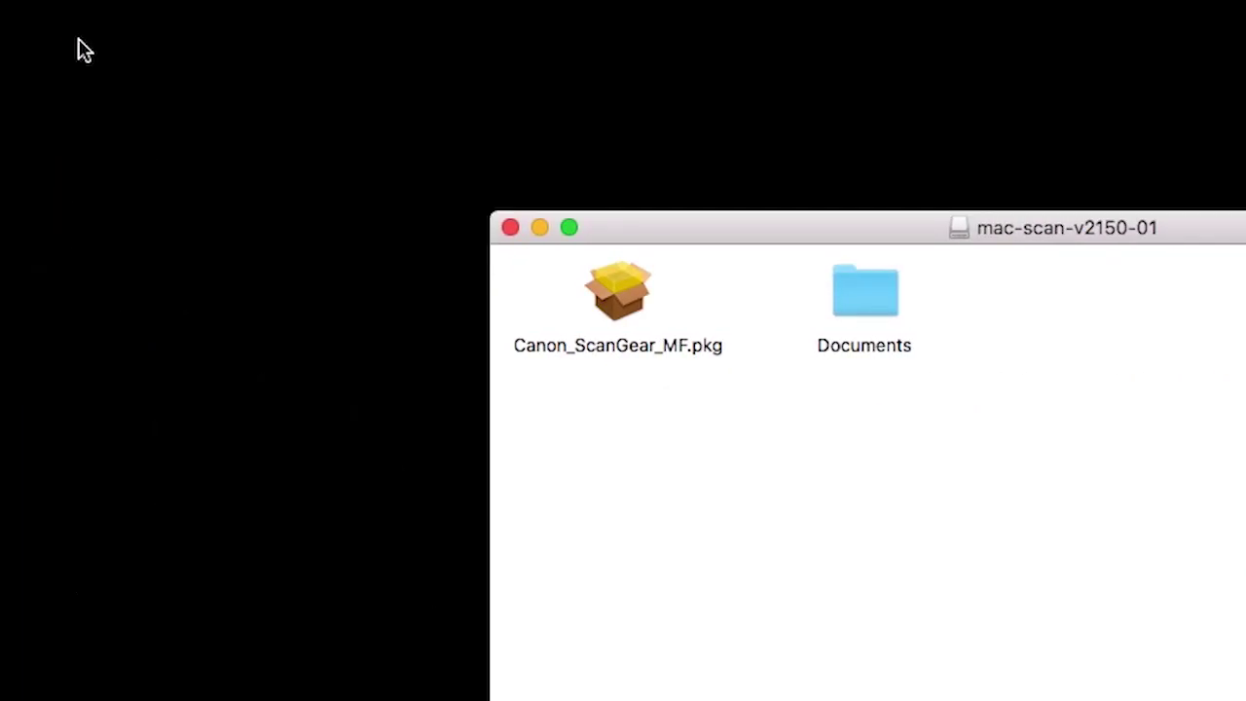
double_click(616, 292)
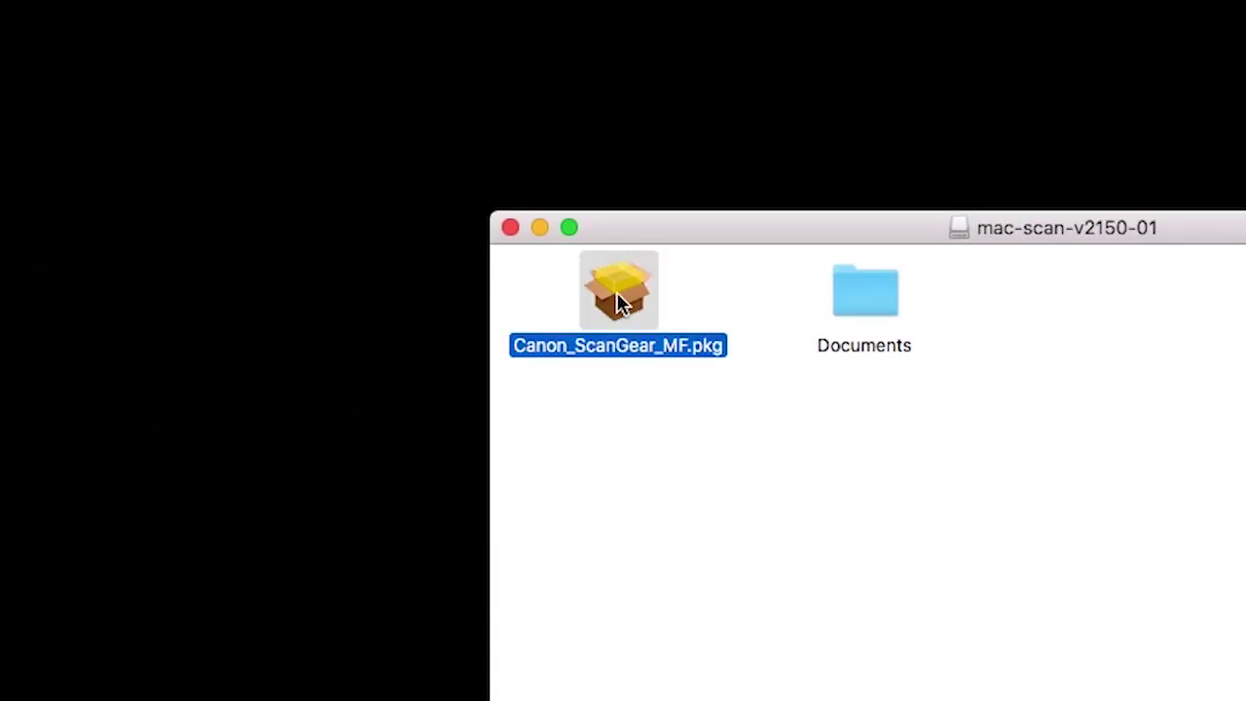
left_click(540, 228)
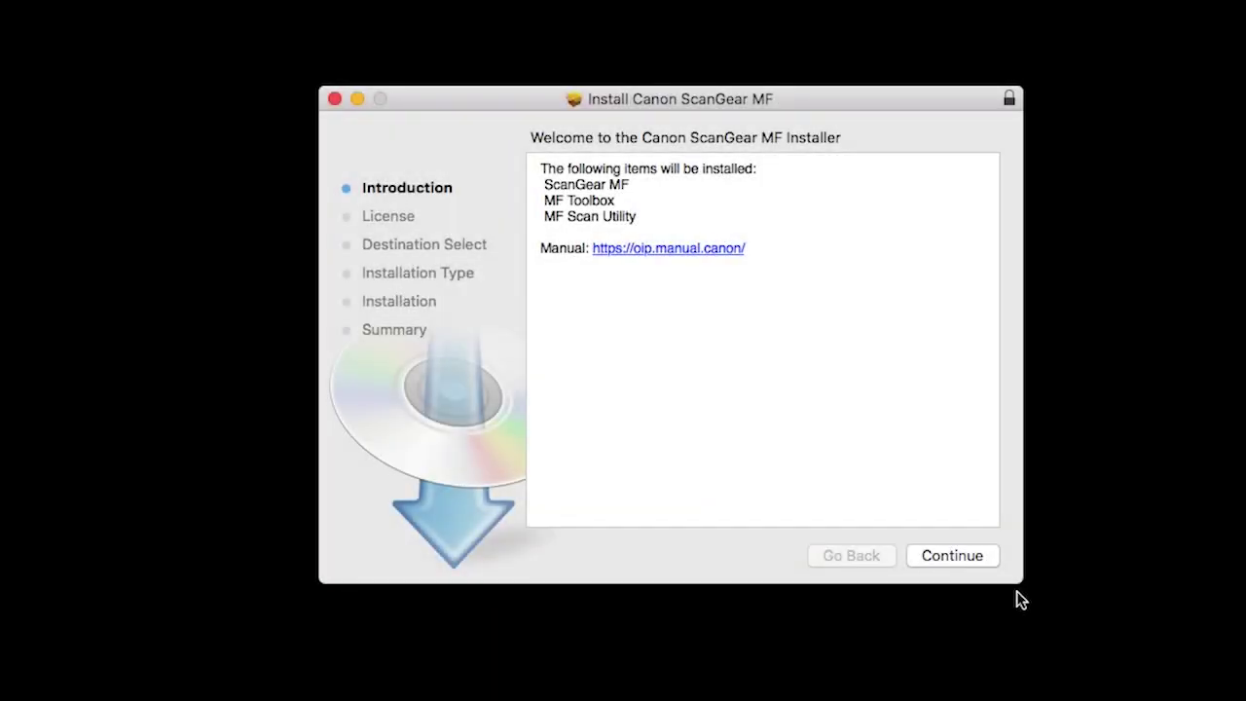
Step: Continue past the ScanGear MF introduction and agree to its licence terms
left_click(985, 563)
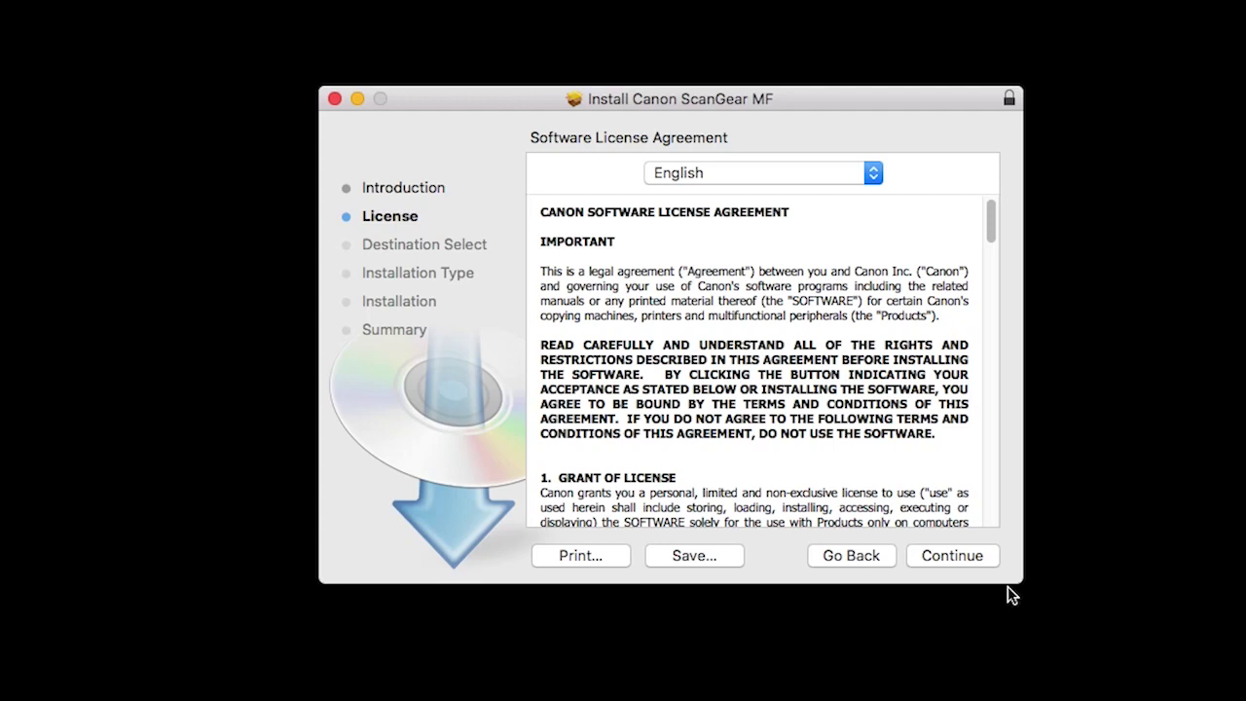
left_click(982, 557)
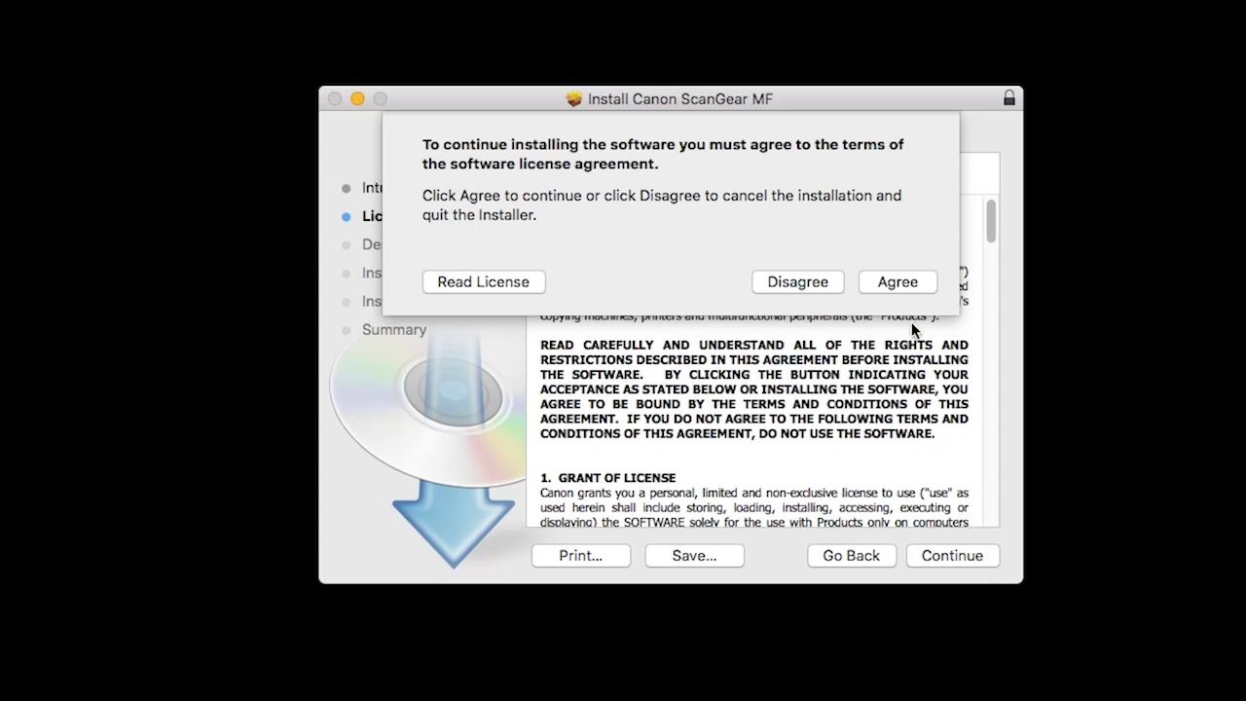
left_click(898, 282)
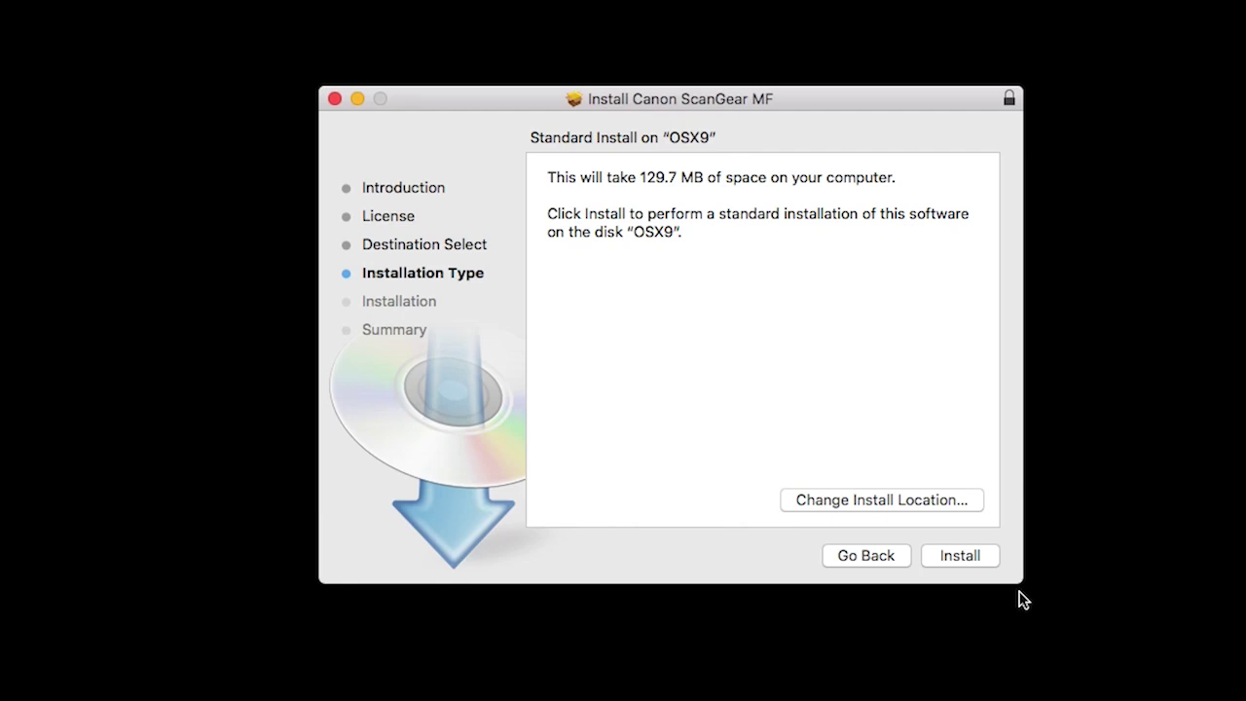
Step: Install ScanGear MF on OSX9, authorising with the account password, and close the finished installer
left_click(959, 556)
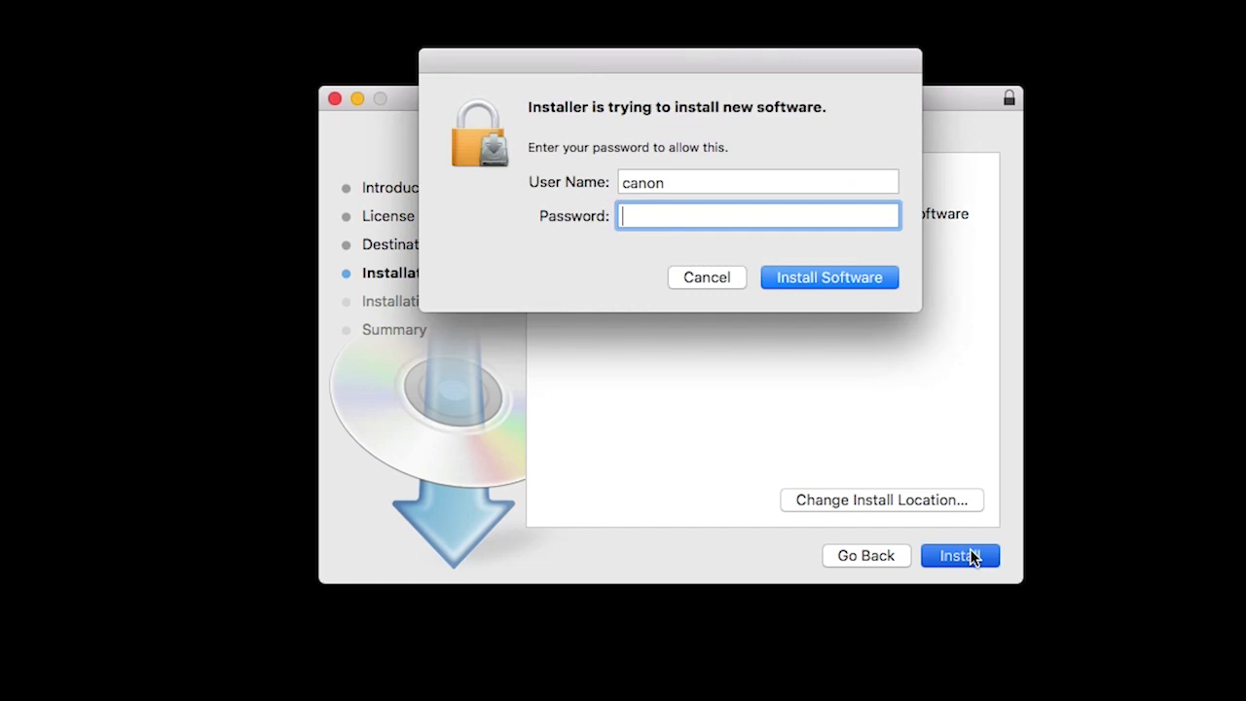
type("••••••••••••")
left_click(823, 278)
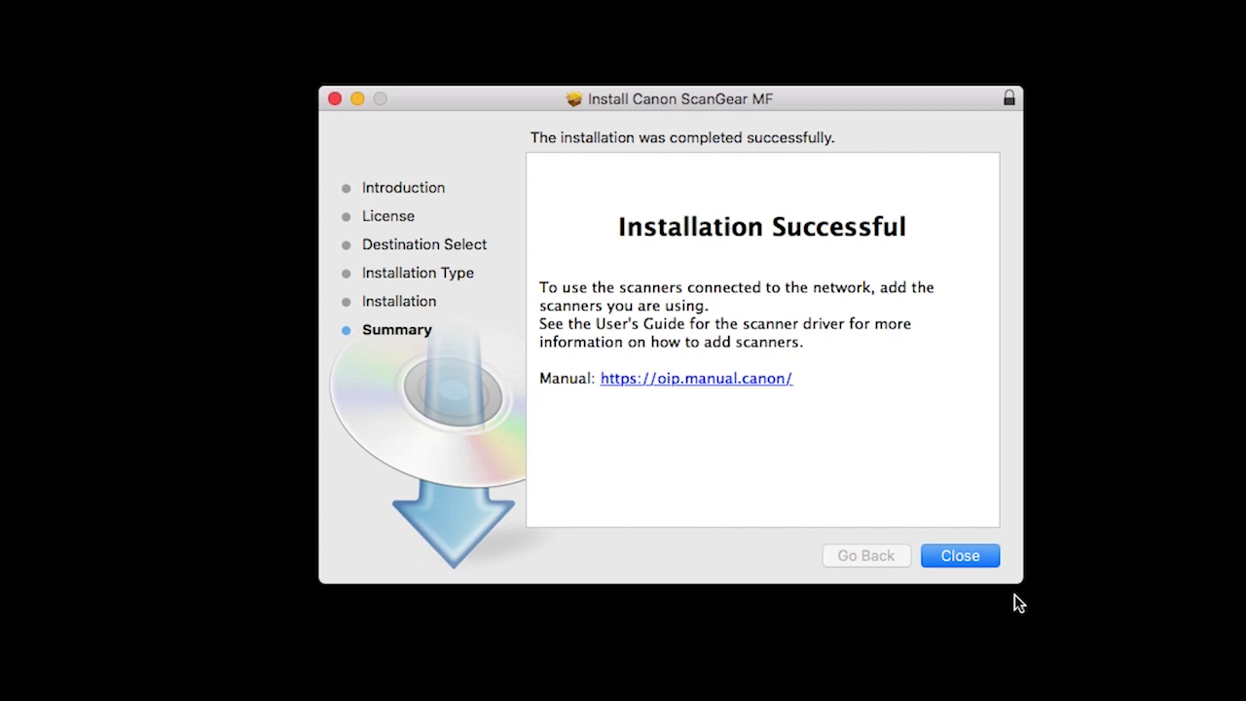
left_click(965, 567)
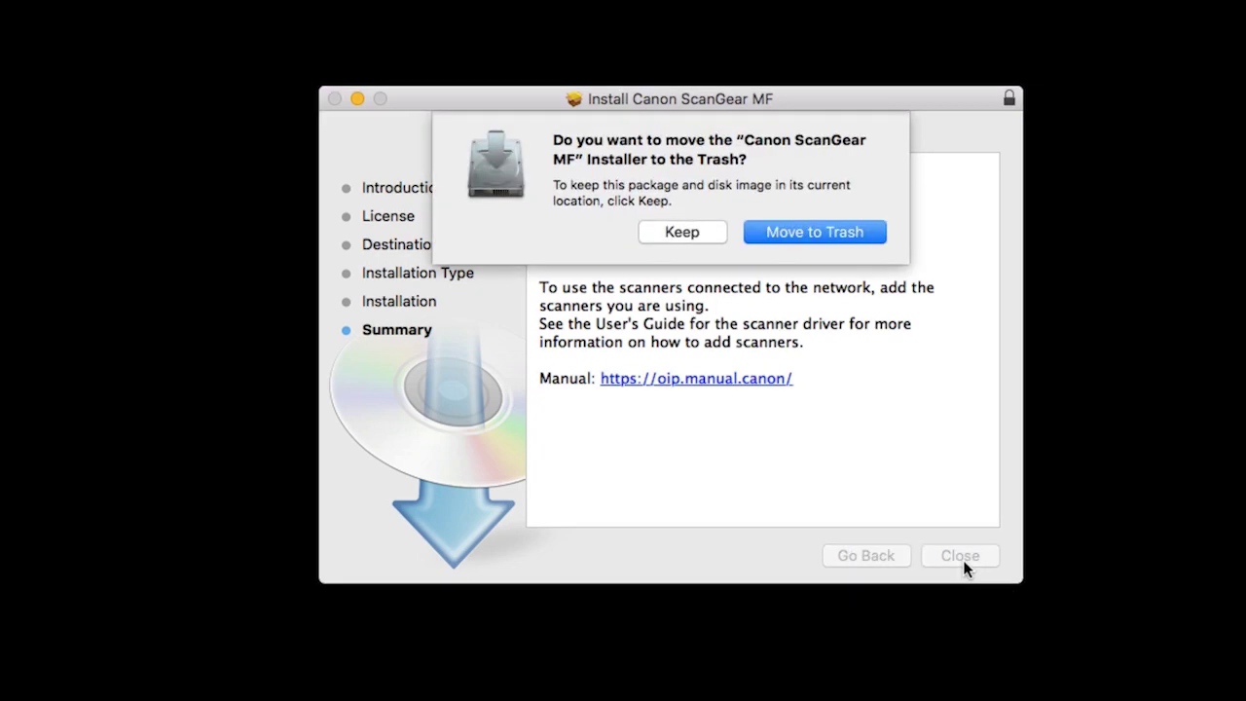